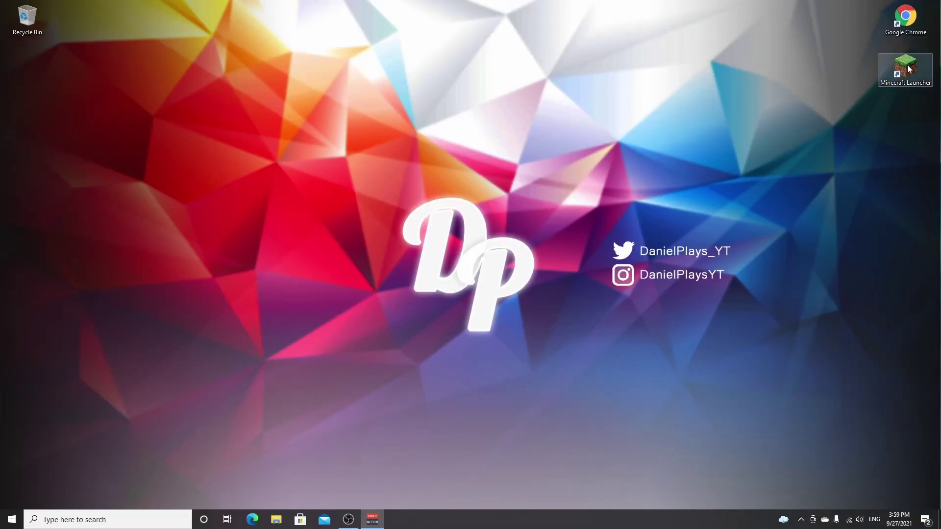
Create a new launcher installation named DanielPlays on release 1.17.1.
double_click(907, 69)
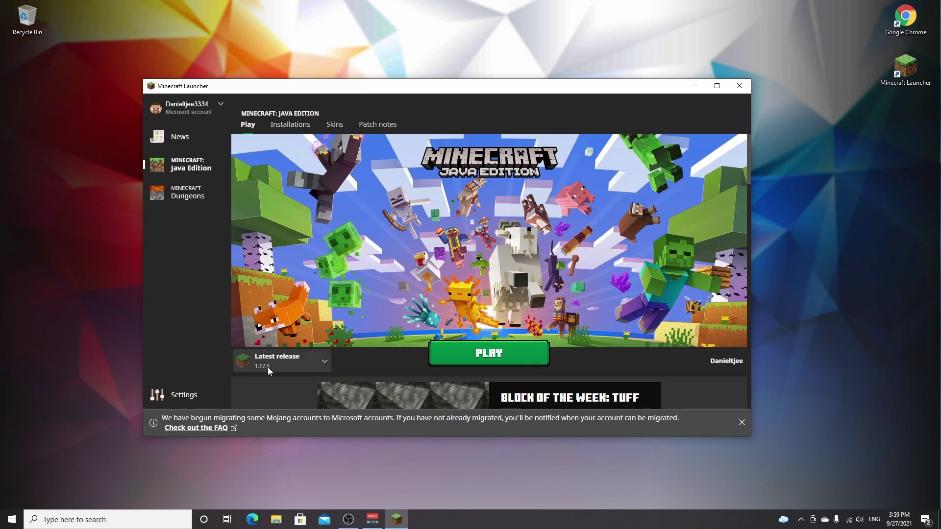
click(289, 127)
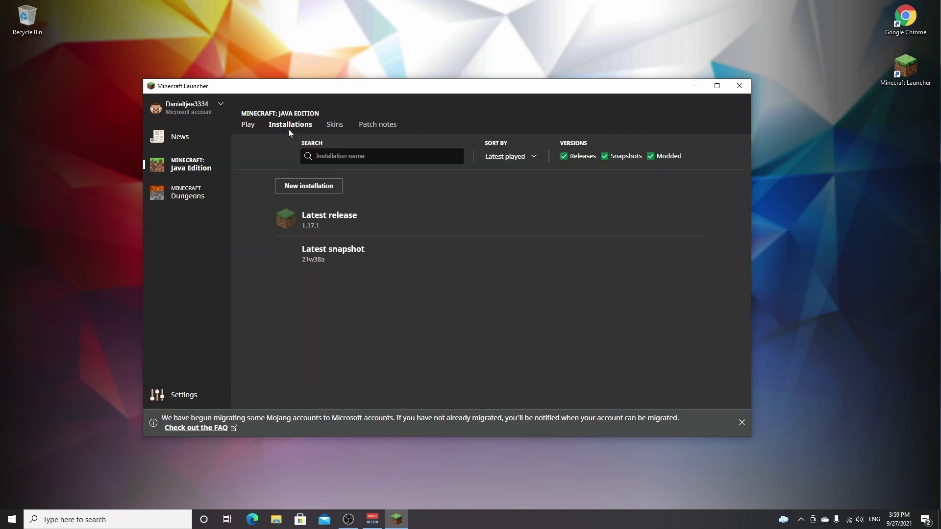
click(310, 187)
text(DanielPlays)
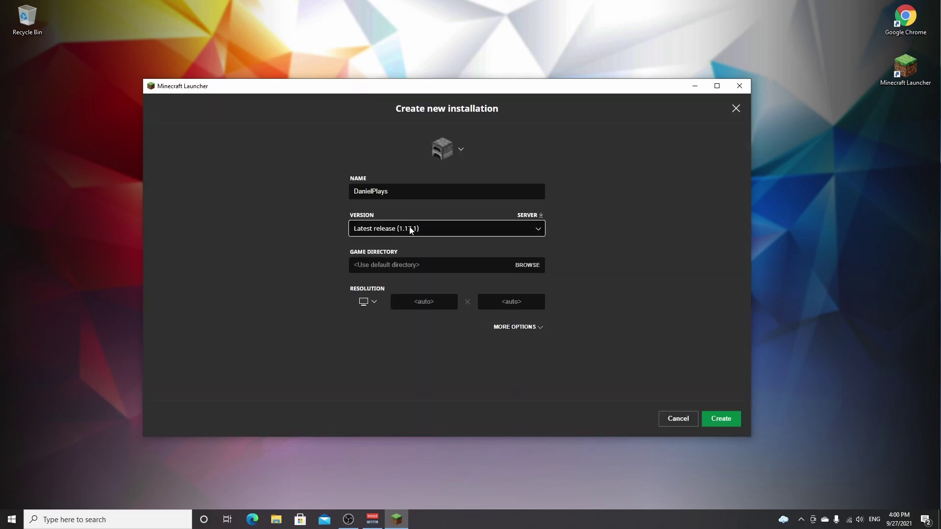
click(419, 230)
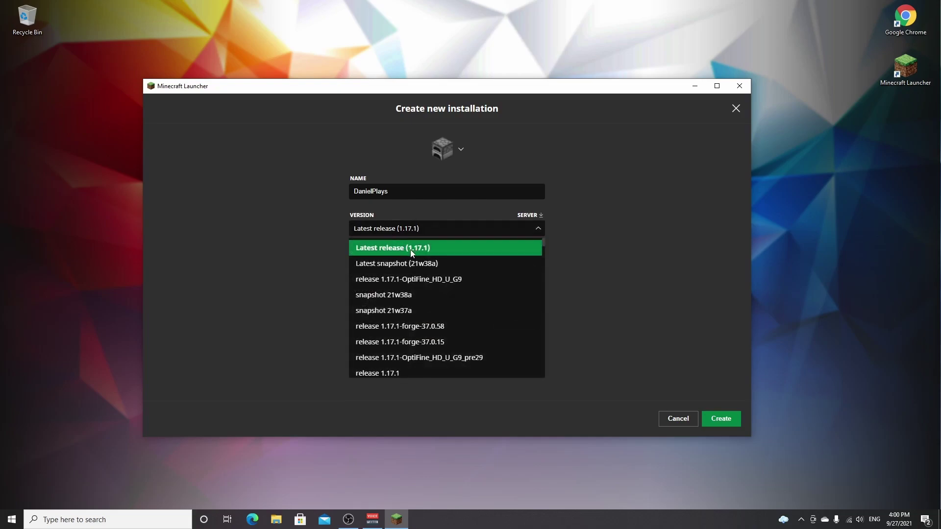
scroll(487, 272, down, 2)
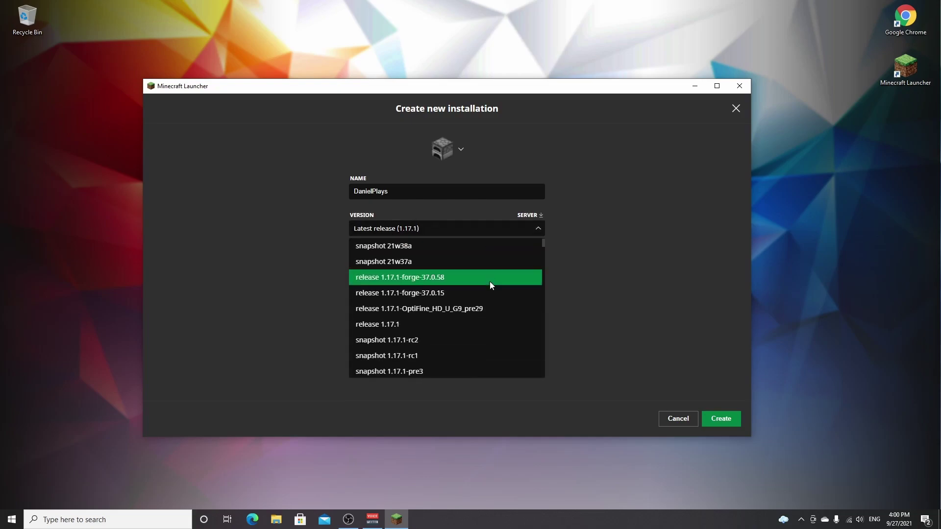
click(369, 326)
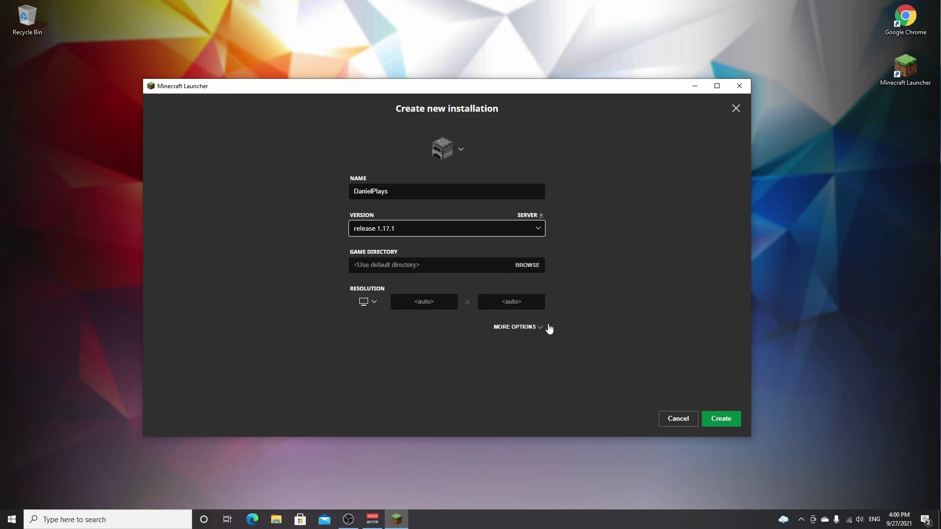
click(721, 419)
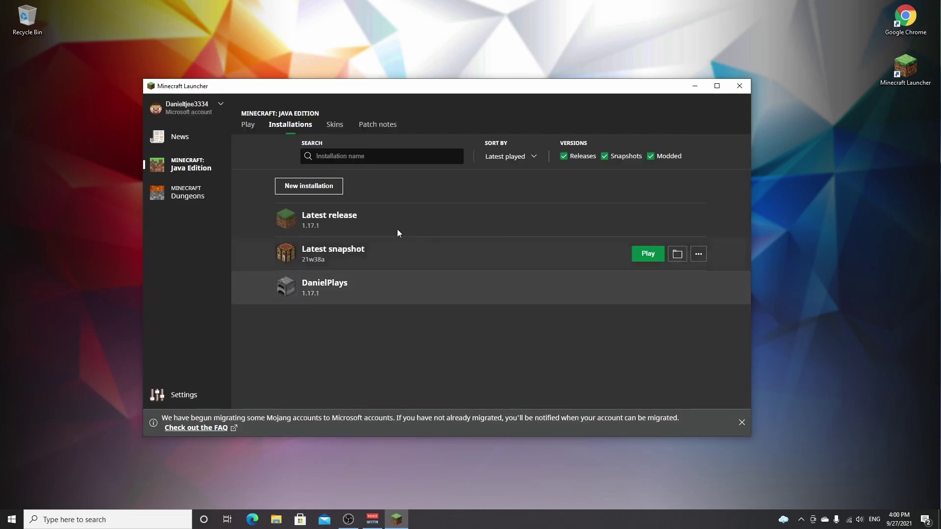
Launch the game once from the Play screen, then quit it.
click(248, 123)
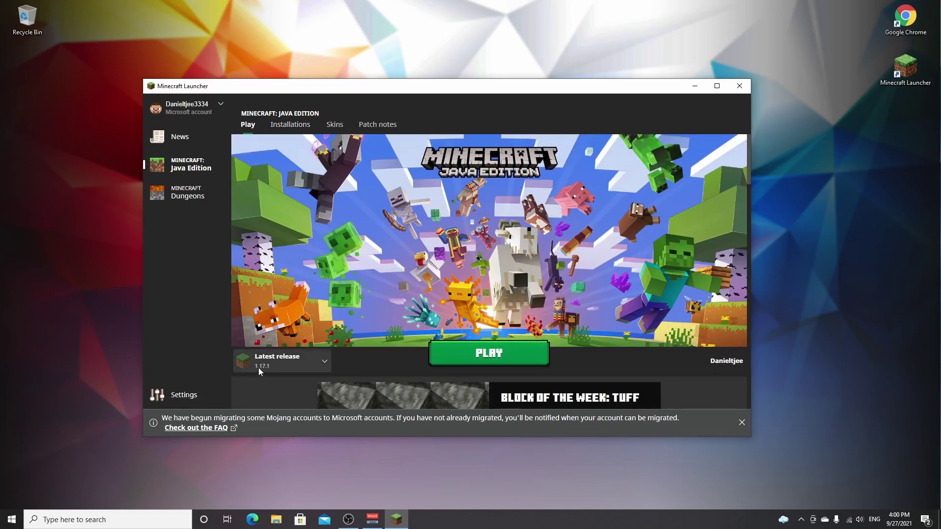
click(488, 356)
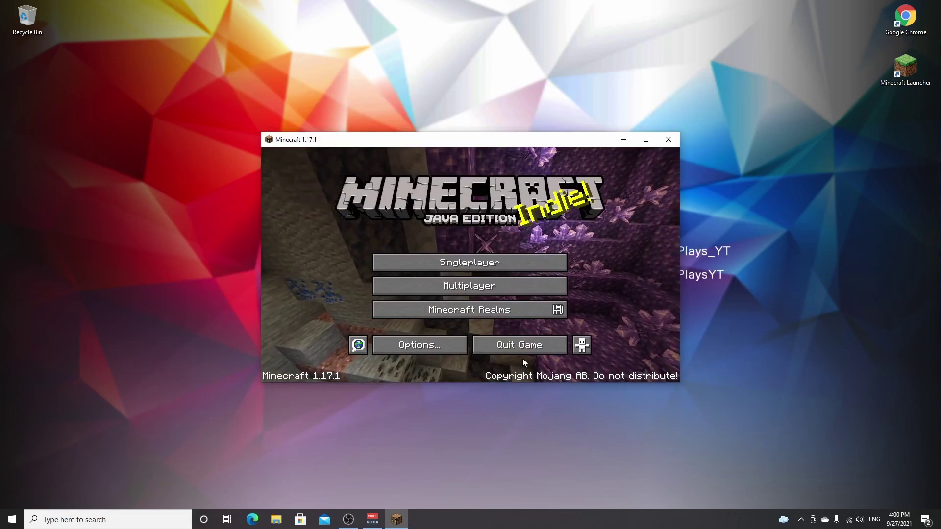
click(519, 345)
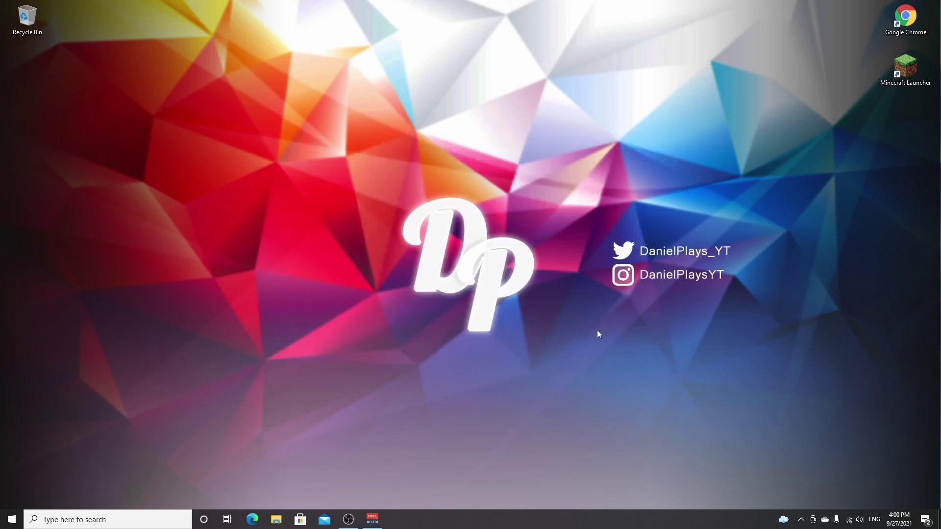
Search Chrome for minecraft forge and reach the Forge 1.17.1 downloads page.
double_click(916, 21)
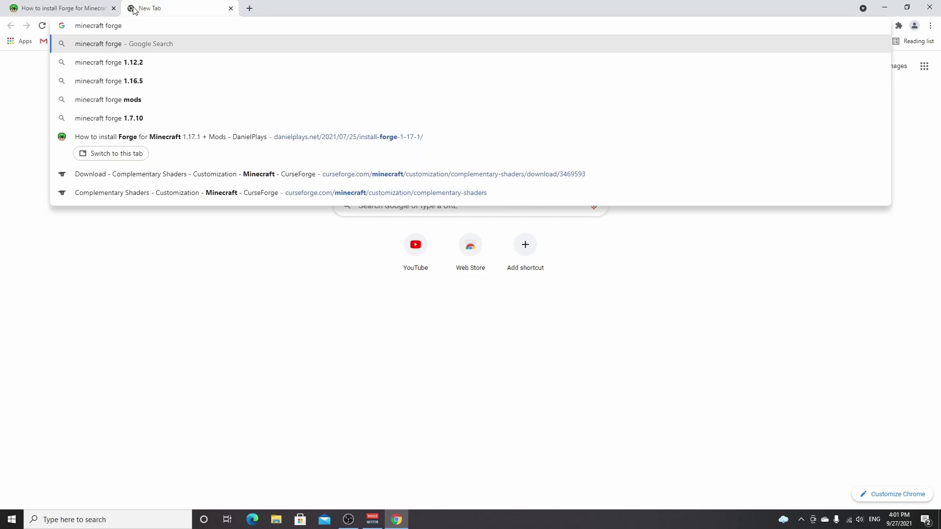
key(Return)
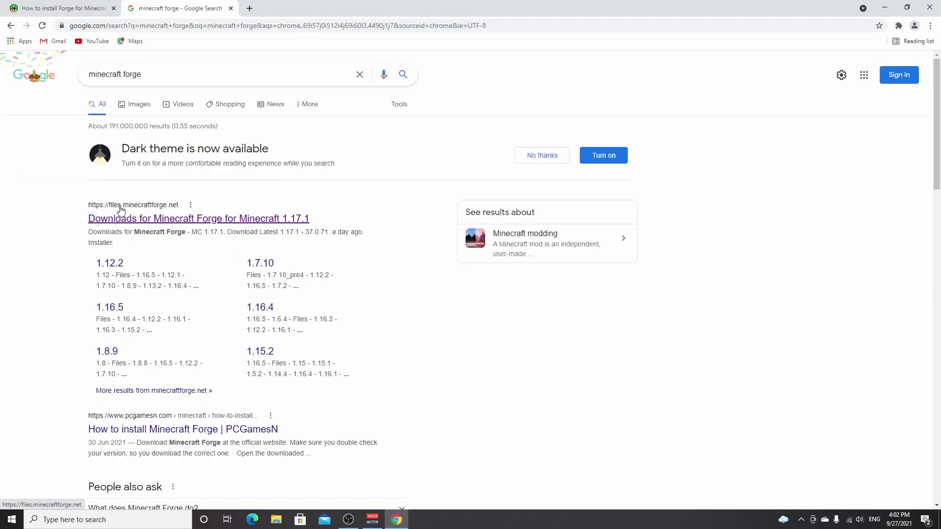
click(194, 221)
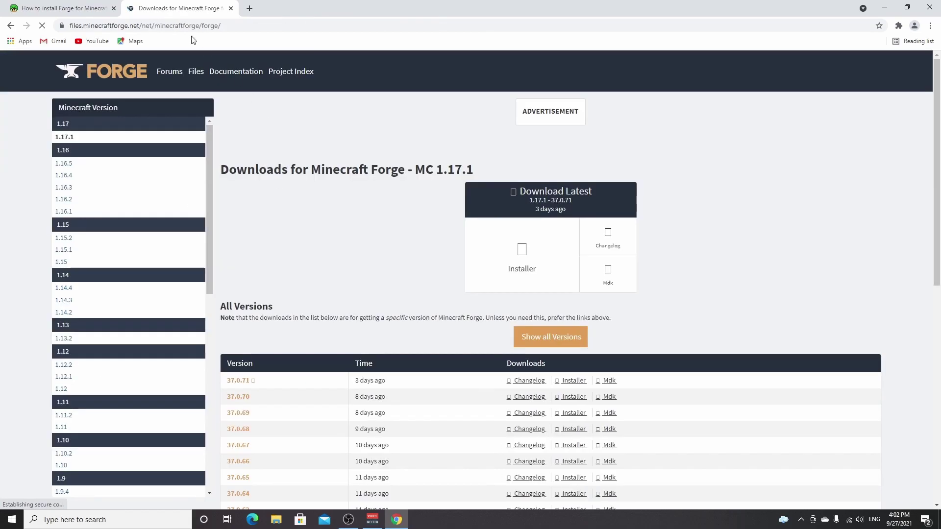
key(ctrl+shift+Tab)
scroll(371, 253, down, 2)
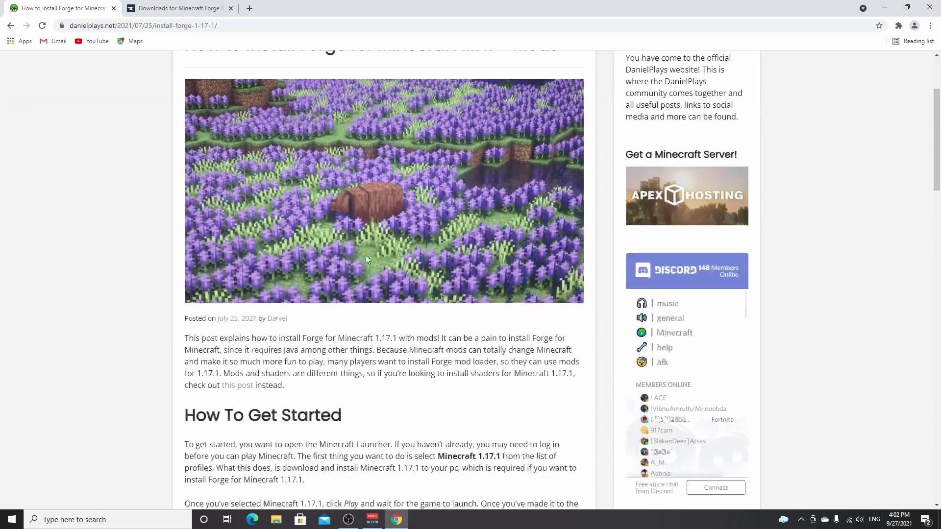
scroll(370, 254, down, 1)
scroll(304, 298, down, 3)
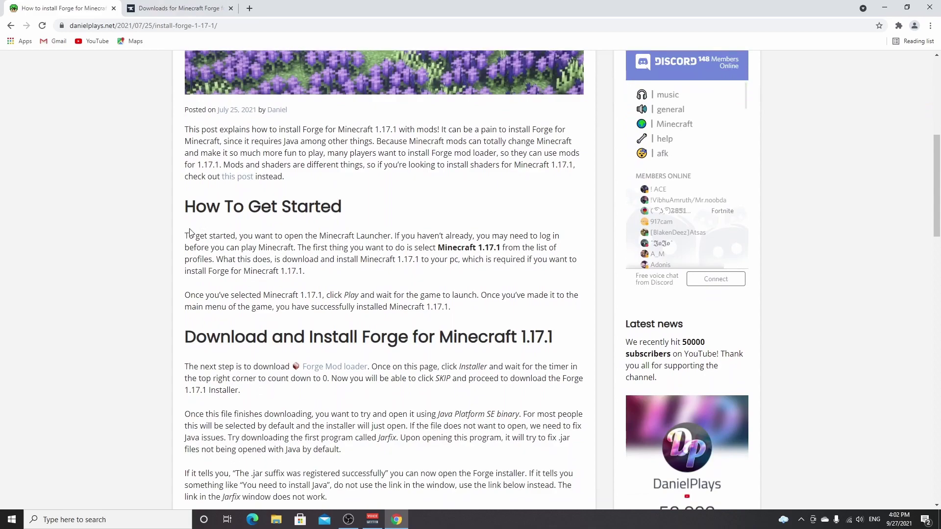
scroll(180, 271, down, 1)
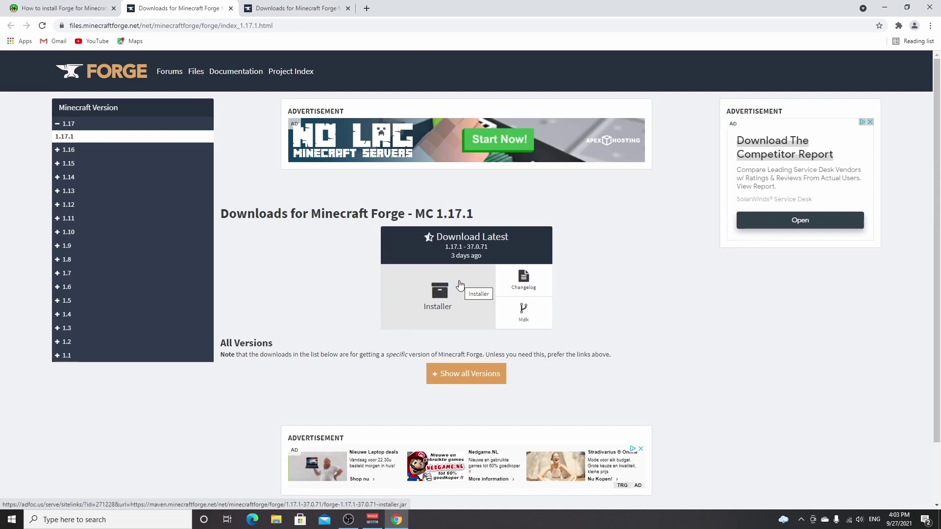
Download the latest Forge 1.17.1 installer, skipping the ad, and keep the .jar file.
click(438, 297)
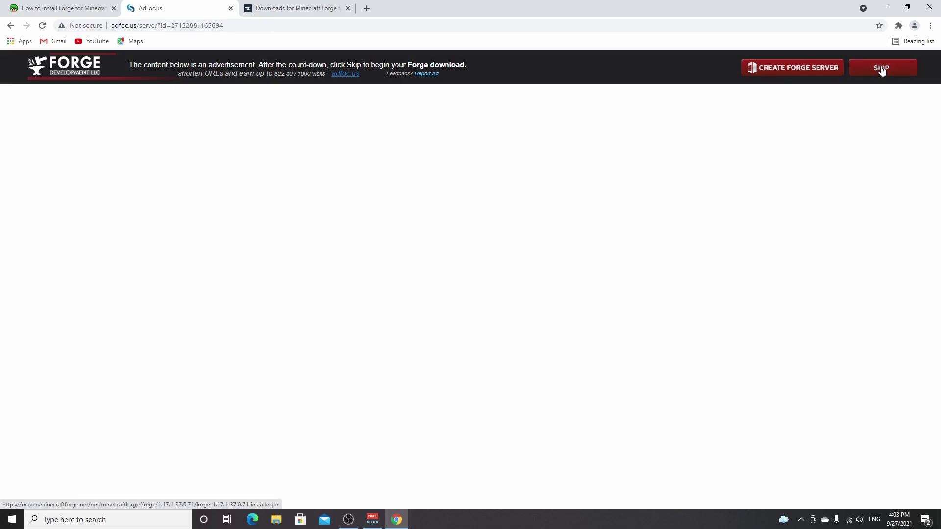
click(882, 70)
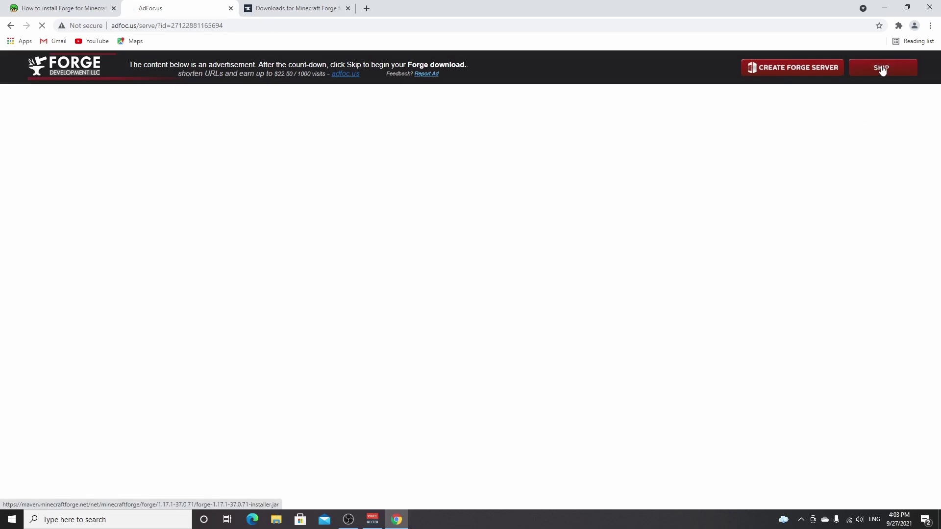
click(230, 9)
click(231, 9)
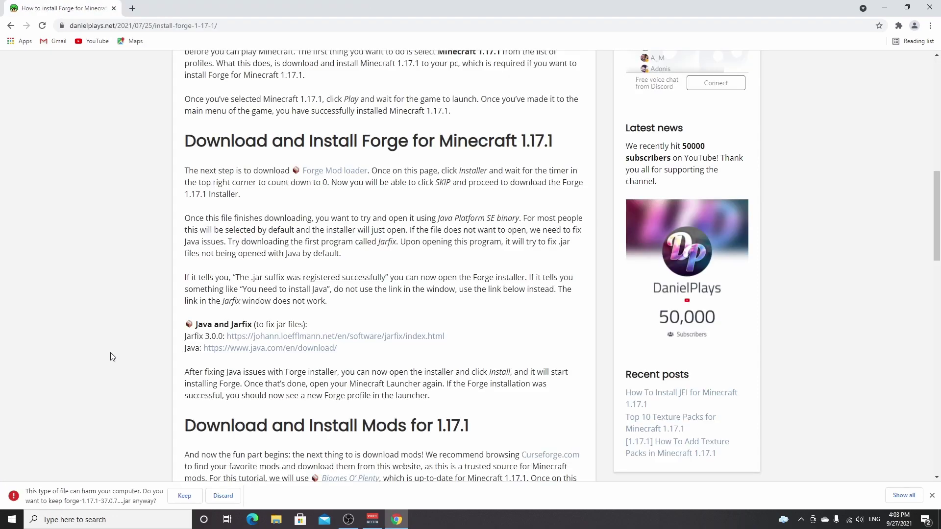
click(186, 496)
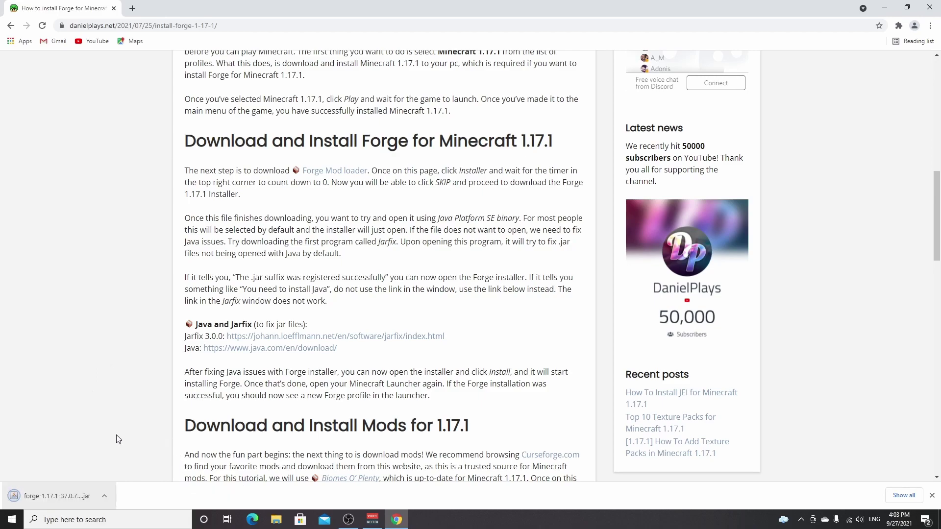
Show the downloaded Forge installer in its Downloads folder and bring up its file options.
key(ctrl+j)
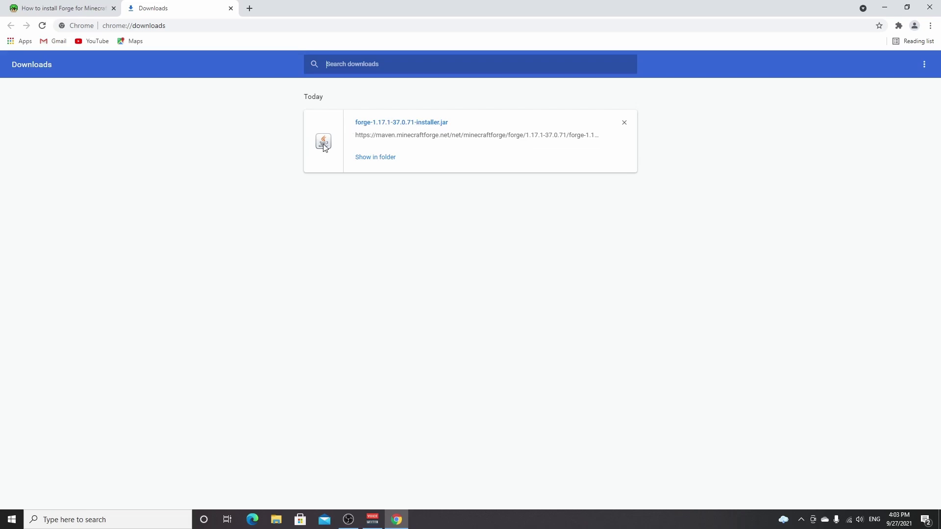
click(372, 158)
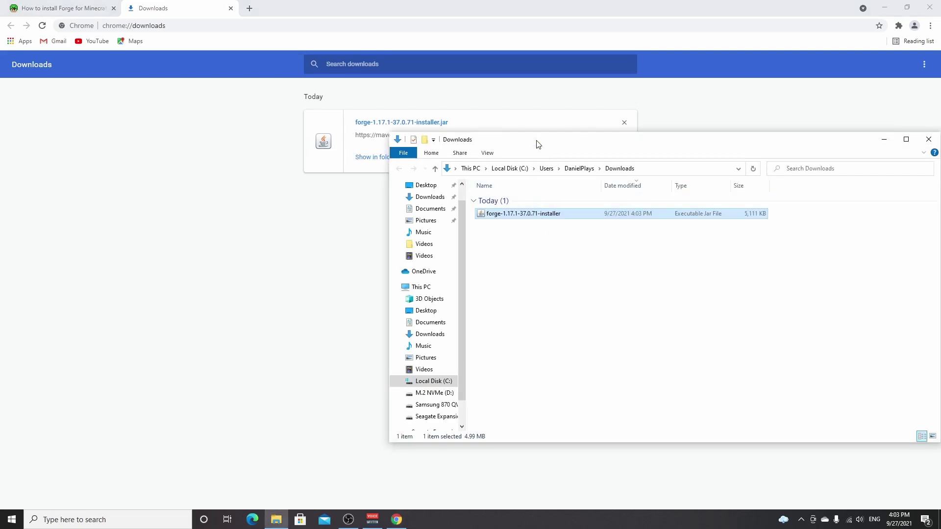
drag(533, 144, 457, 174)
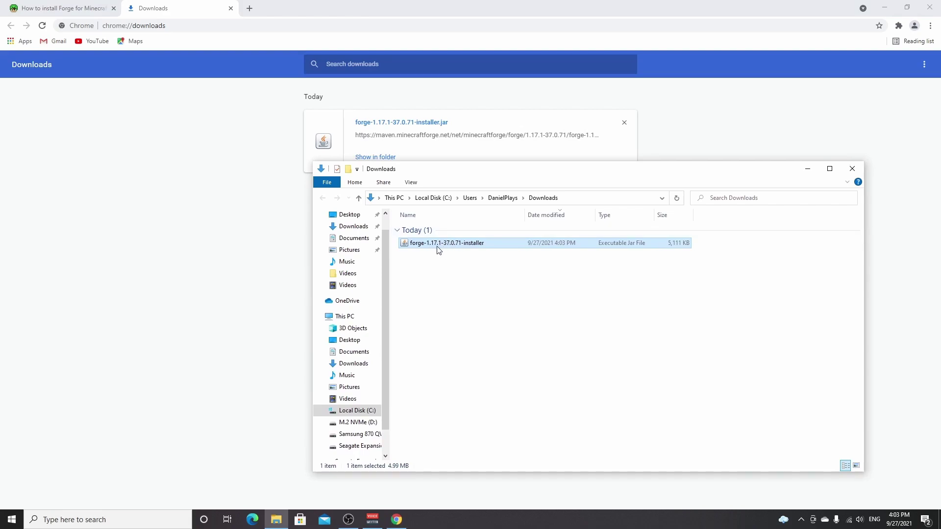
click(430, 275)
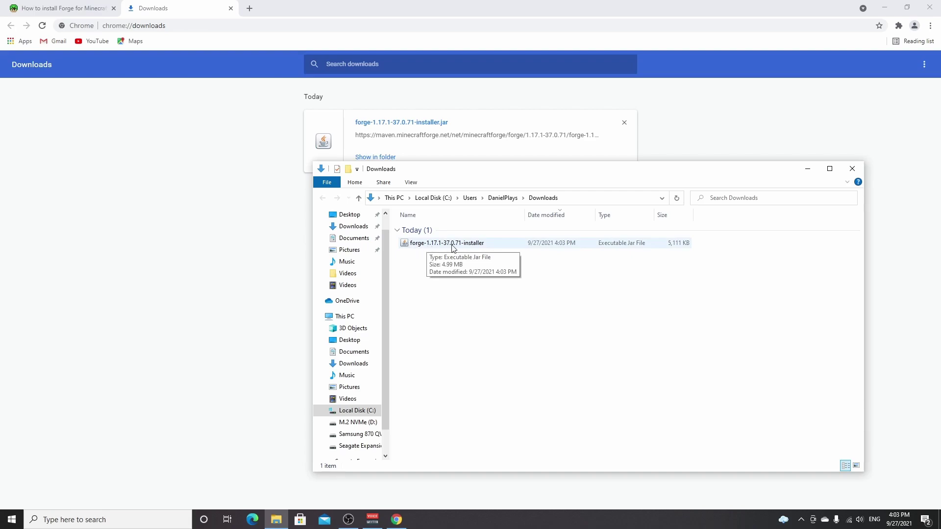
right_click(446, 245)
mouse_move(476, 314)
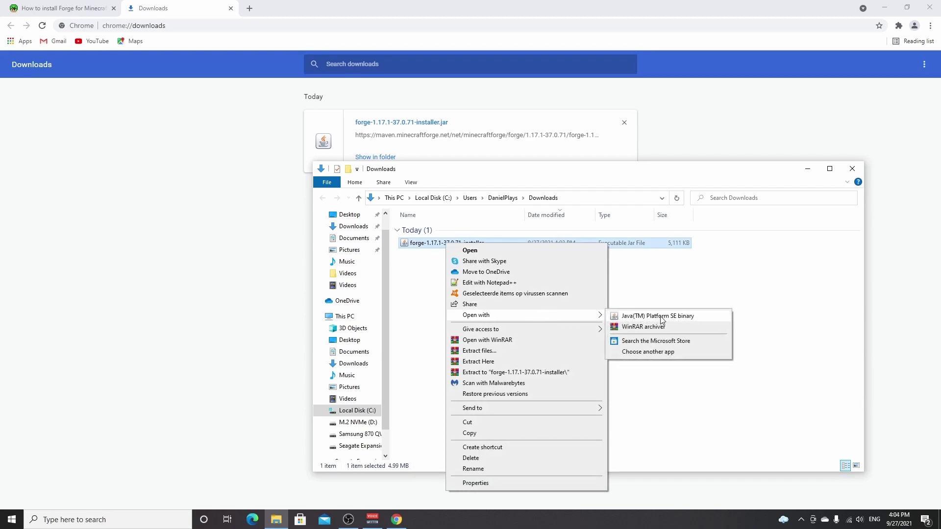
From the Forge guide article, open the Jarfix link in a new tab.
click(647, 290)
click(59, 8)
scroll(231, 149, down, 1)
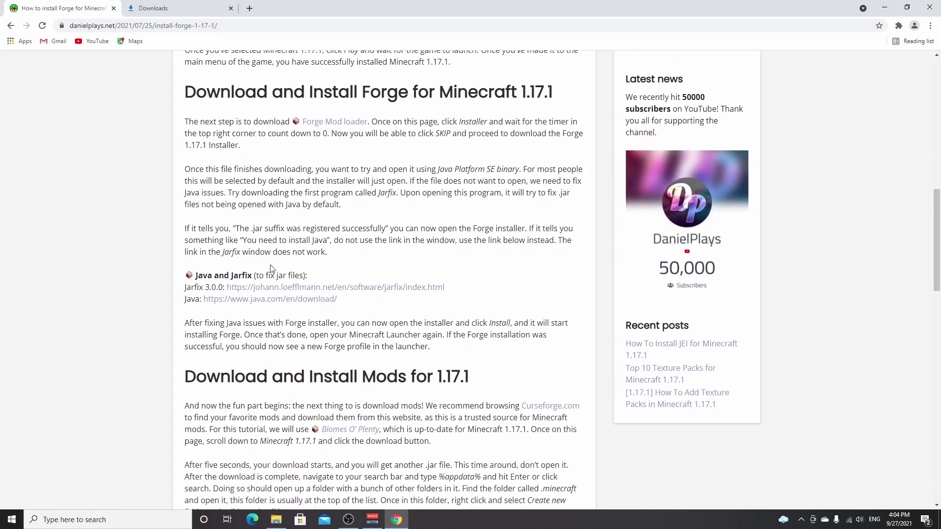
right_click(292, 292)
click(318, 298)
click(294, 8)
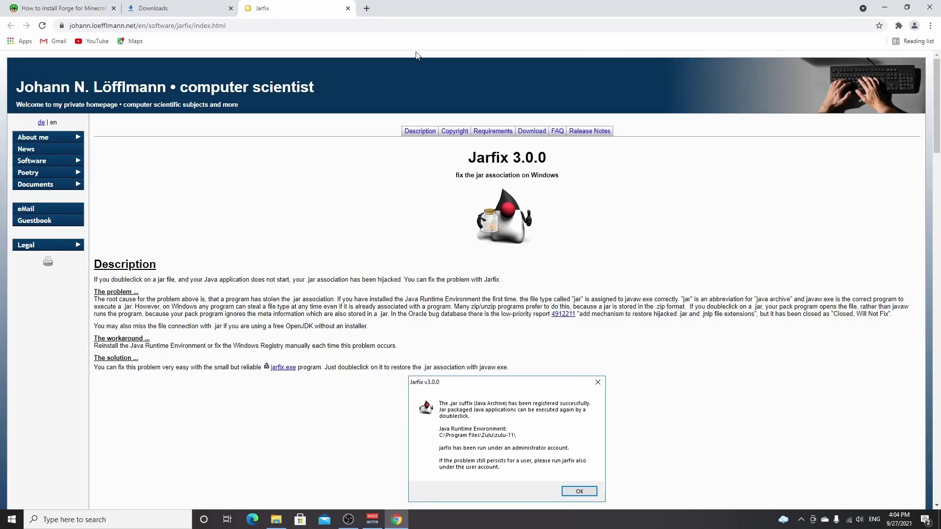
Download and run Jarfix to re-register .jar files with Java, then return to the guide.
click(284, 368)
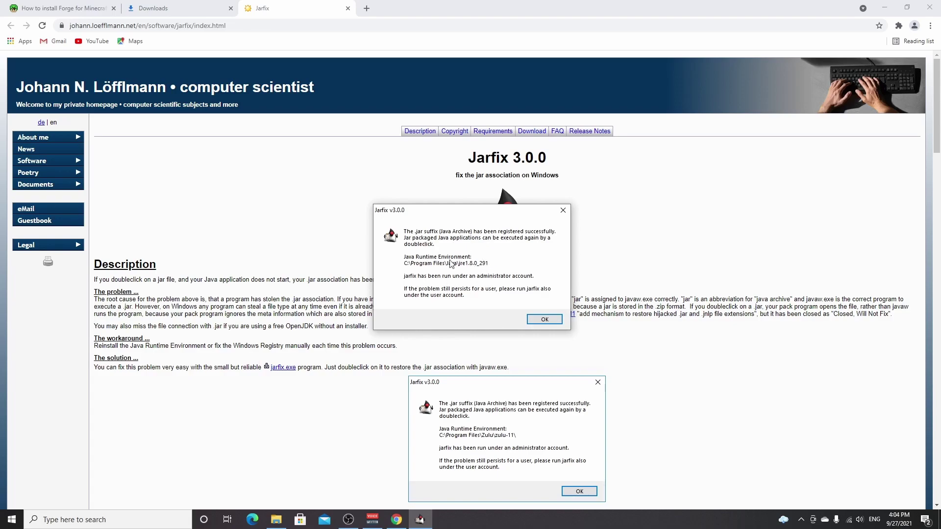
click(547, 318)
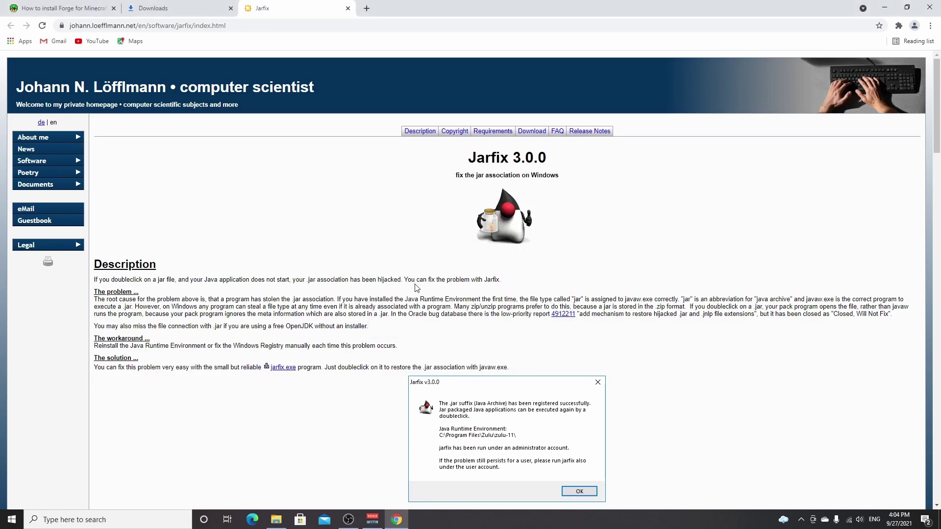
click(87, 7)
Open the Java download page in the background and show the Forge installer in Downloads.
right_click(267, 299)
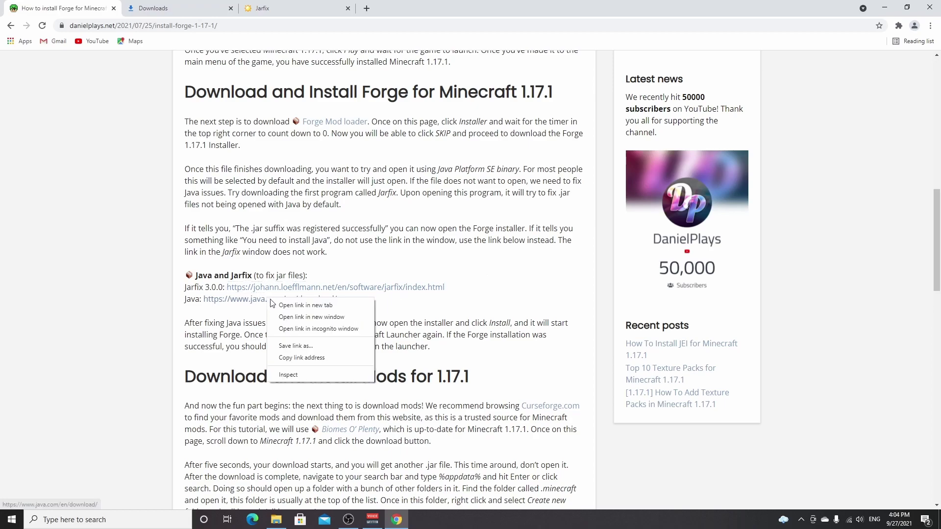
click(283, 308)
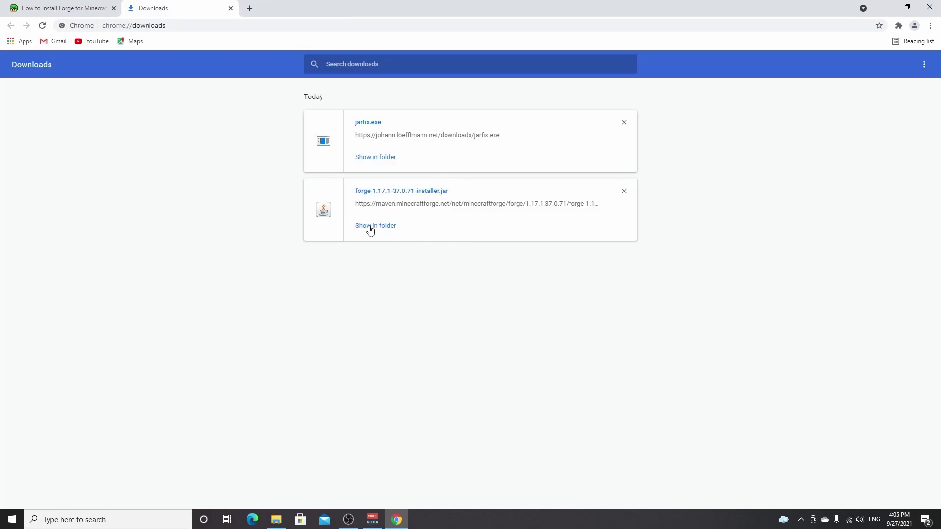
click(375, 226)
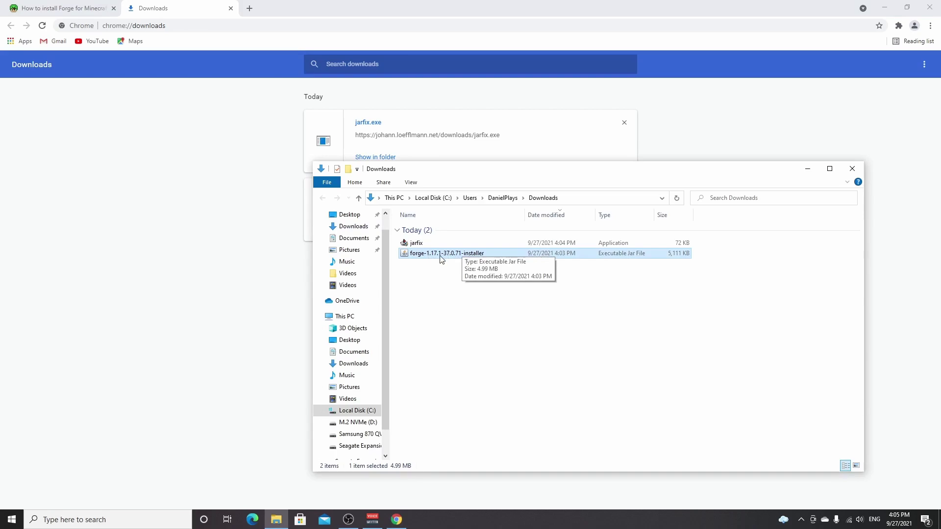
Try launching the Forge installer jar and check its file options.
double_click(409, 257)
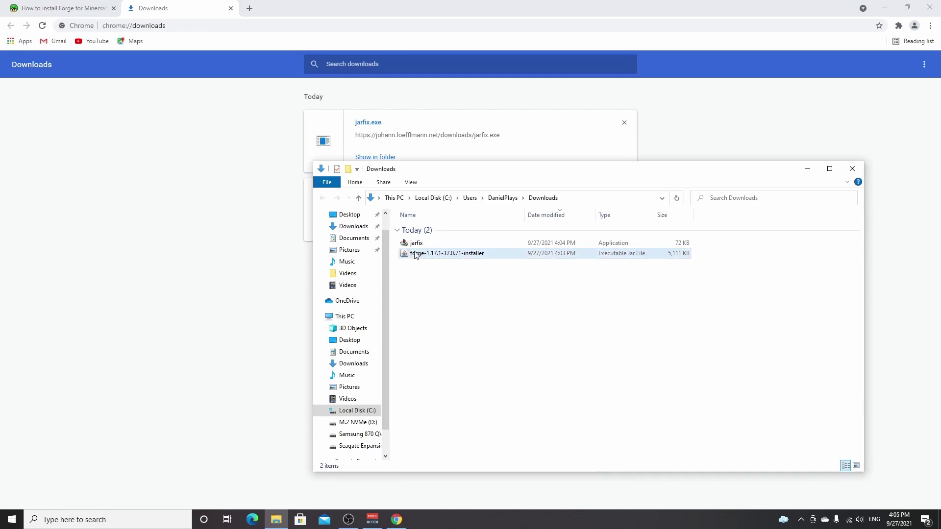
right_click(460, 256)
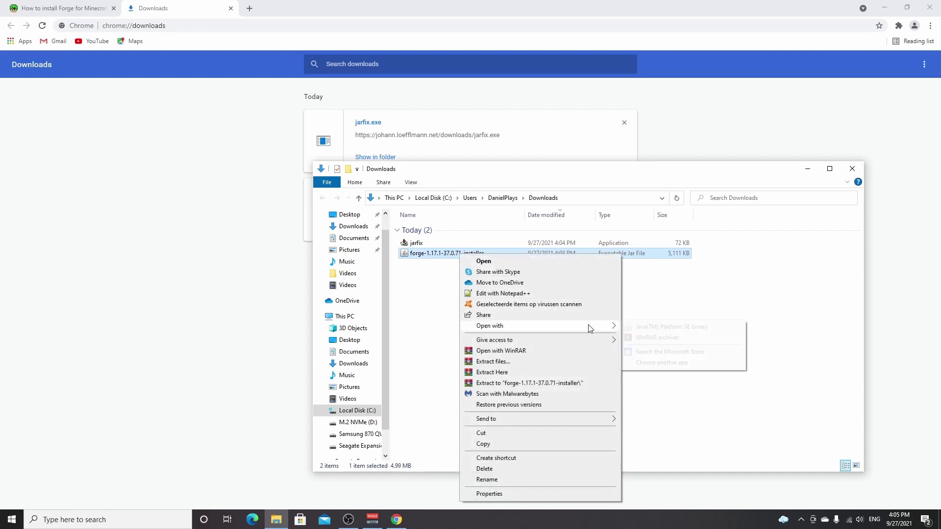
mouse_move(490, 325)
click(681, 329)
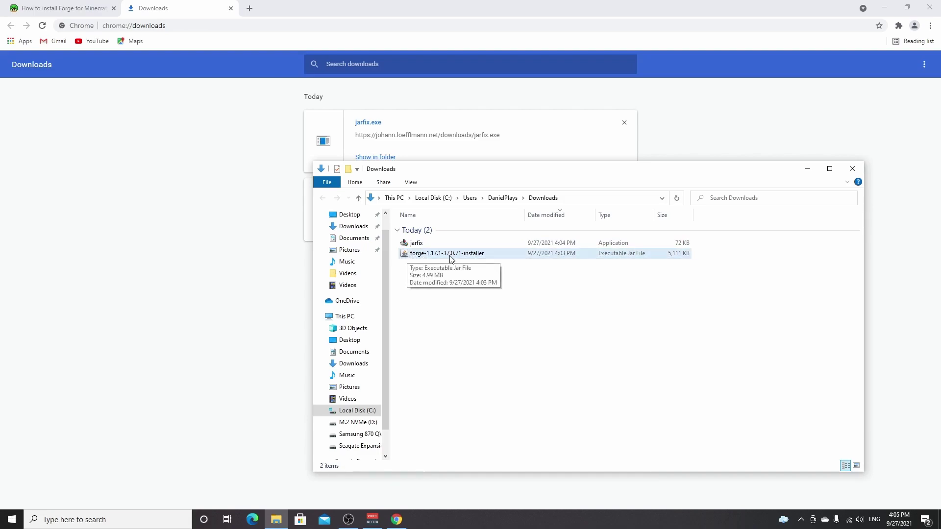
Run the forge-1.17.1-37.0.71 installer with Install client into .minecraft.
double_click(457, 256)
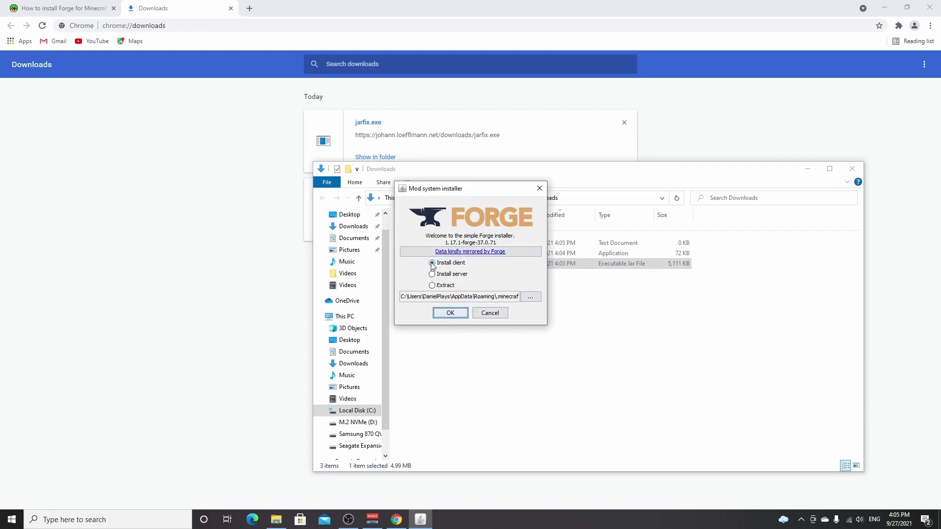
click(450, 313)
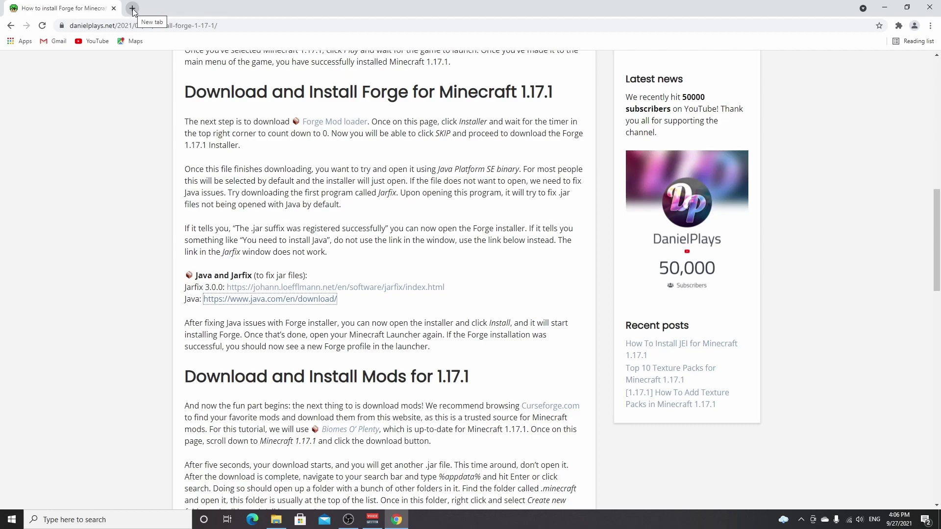
Download Xaero's Minimap v21.16.0 for Forge 1.17.1 from CurseForge, keep it and move it to the desktop.
click(133, 9)
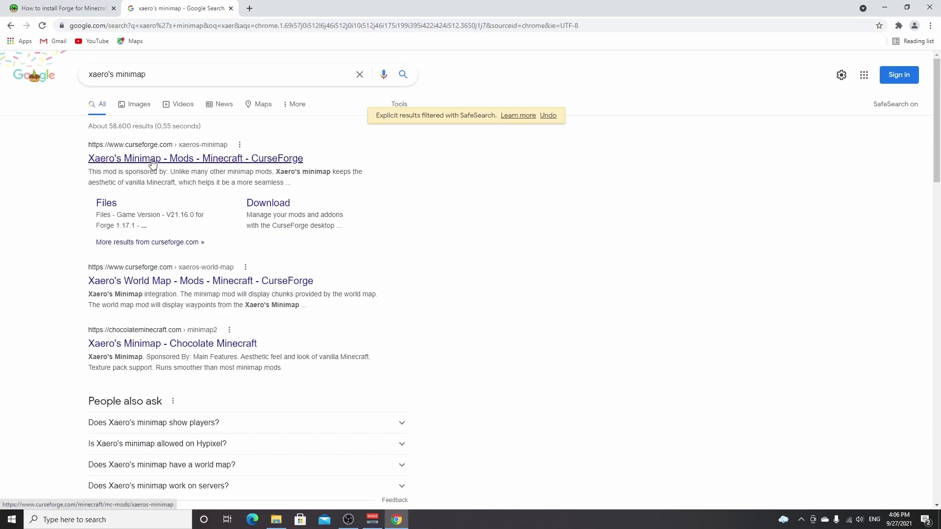
click(152, 159)
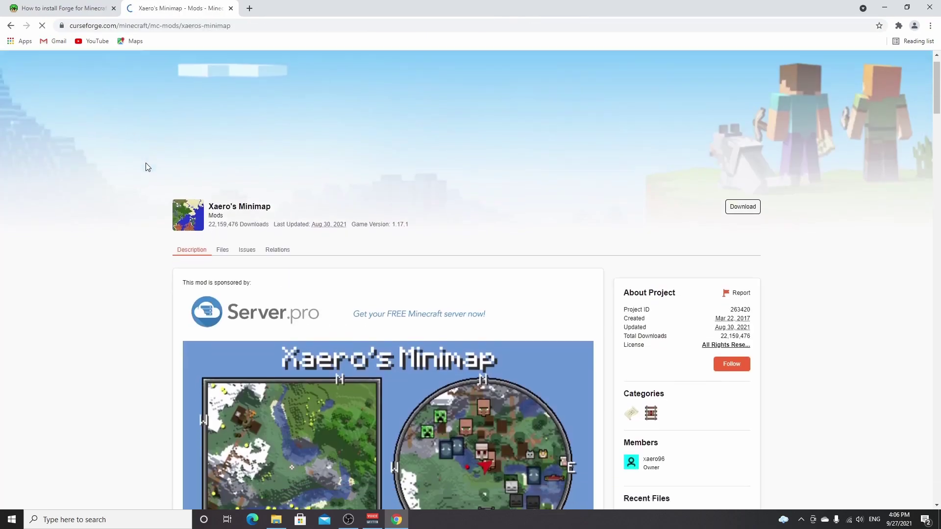
scroll(146, 167, down, 1)
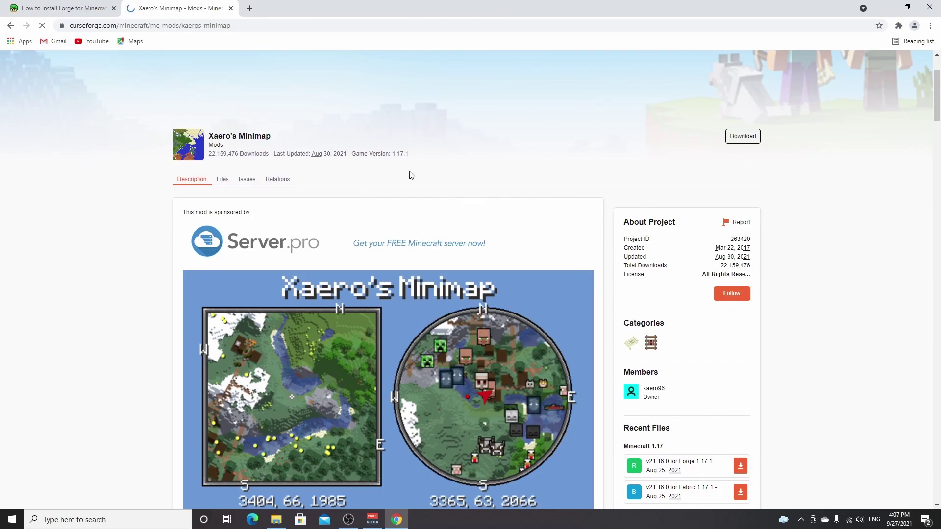
scroll(607, 214, down, 1)
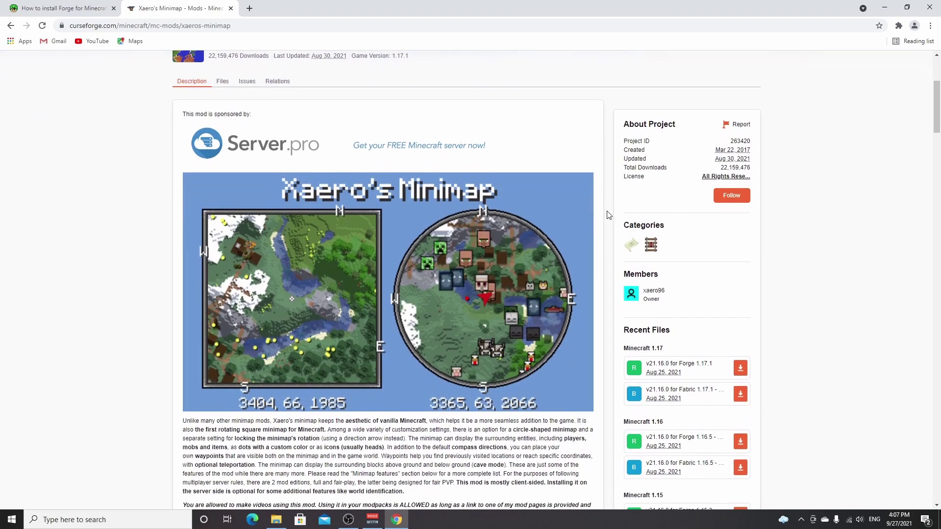
scroll(514, 169, down, 1)
scroll(647, 174, down, 2)
scroll(649, 220, up, 2)
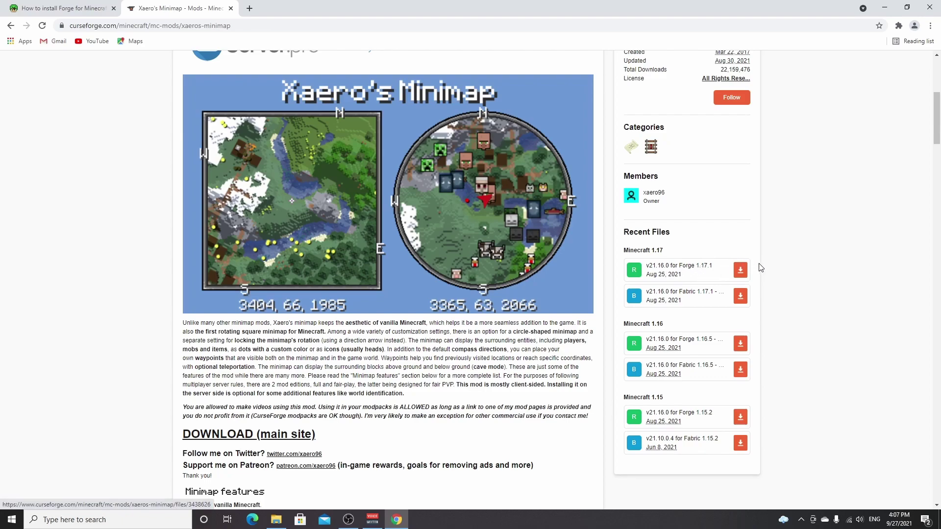
click(740, 271)
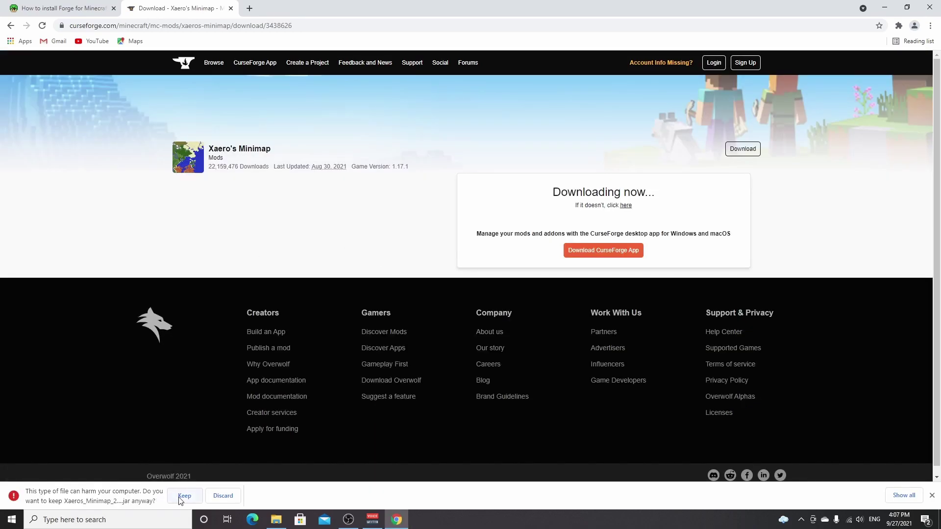
click(185, 495)
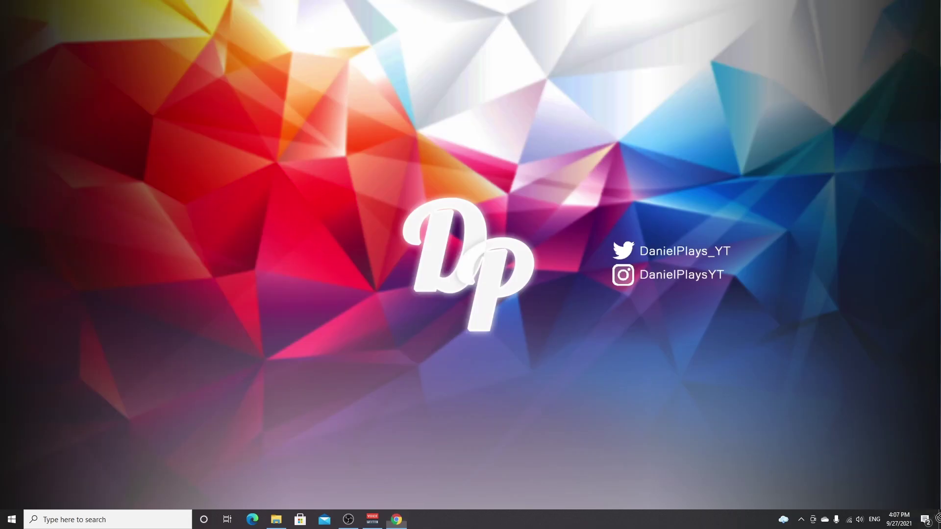
mouse_move(823, 495)
mouse_down()
mouse_move(232, 216)
mouse_move(35, 67)
mouse_up()
Download Xaero's World Map v1.17.0 for Forge 1.17.1 from CurseForge, keep it and move it to the desktop.
key(alt+Tab)
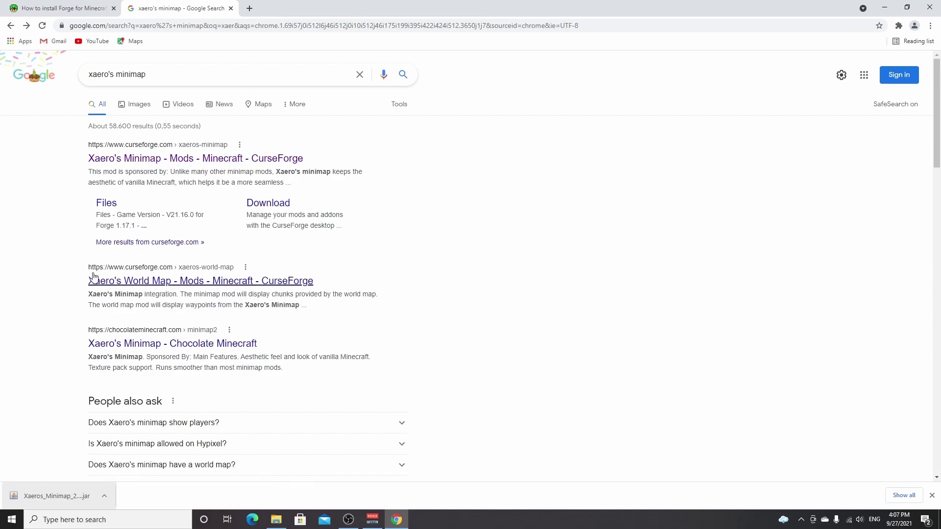
click(145, 285)
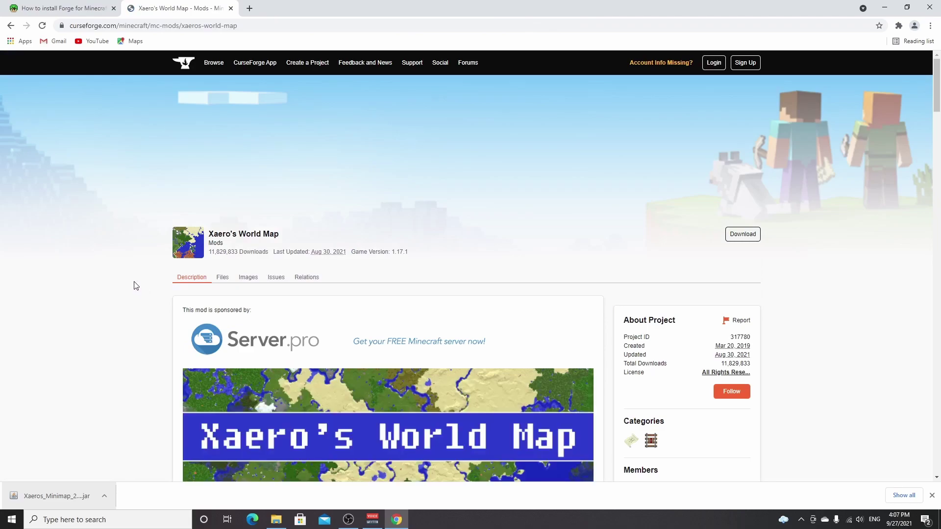
scroll(135, 285, down, 2)
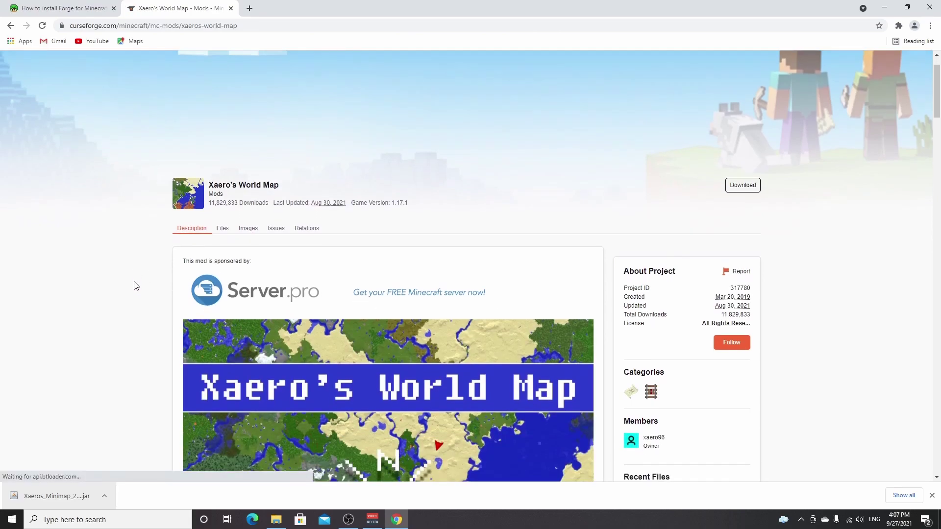
drag(397, 154, 407, 153)
scroll(615, 245, down, 3)
scroll(615, 244, up, 1)
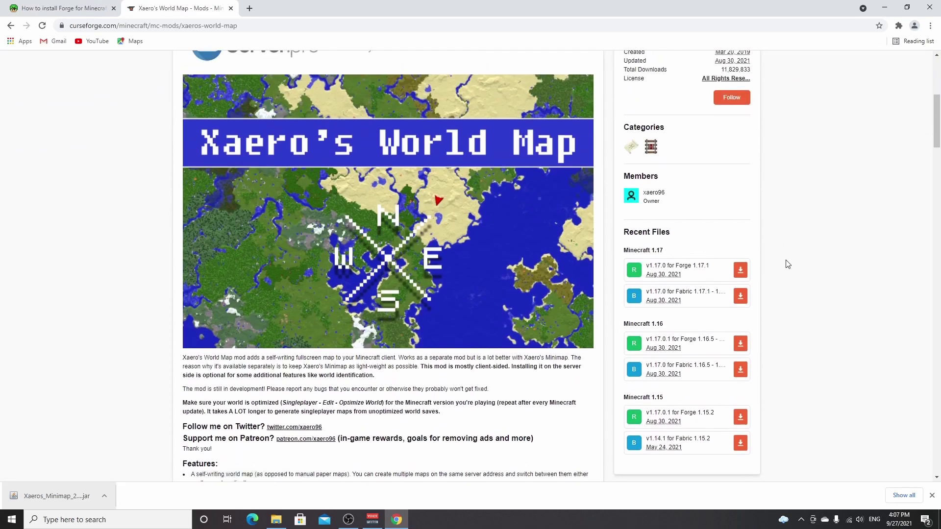
click(741, 273)
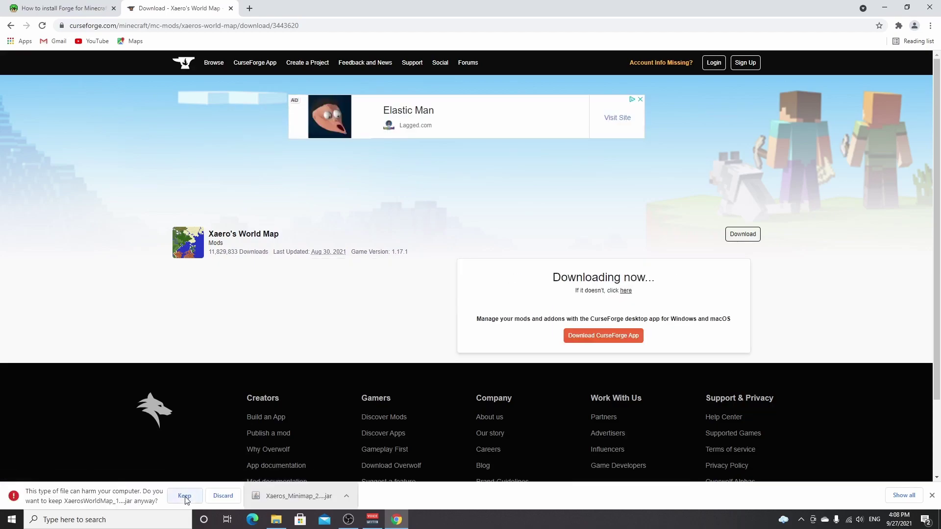
click(184, 496)
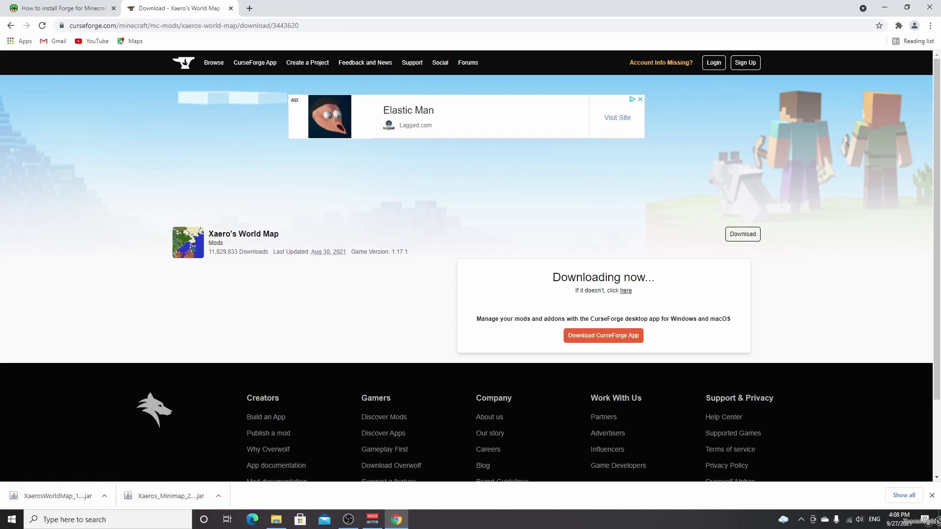
mouse_move(893, 523)
mouse_down()
mouse_move(409, 360)
mouse_move(32, 122)
mouse_up()
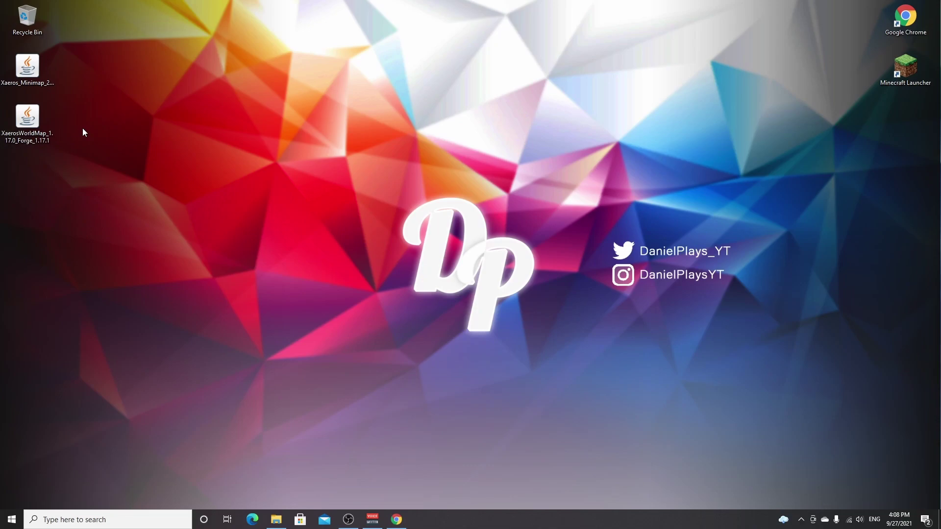
Search %appdata% and open the .minecraft folder inside AppData Roaming.
click(112, 518)
text(%appdata%)
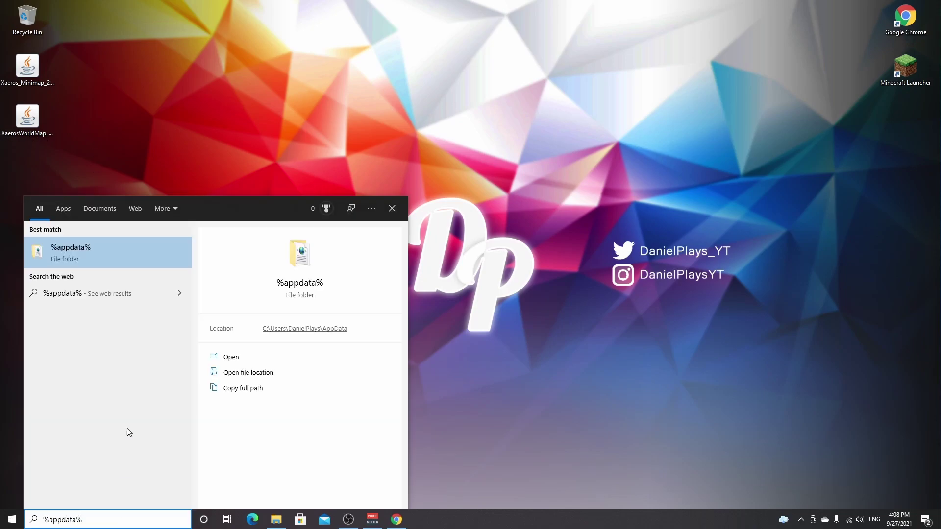
click(84, 260)
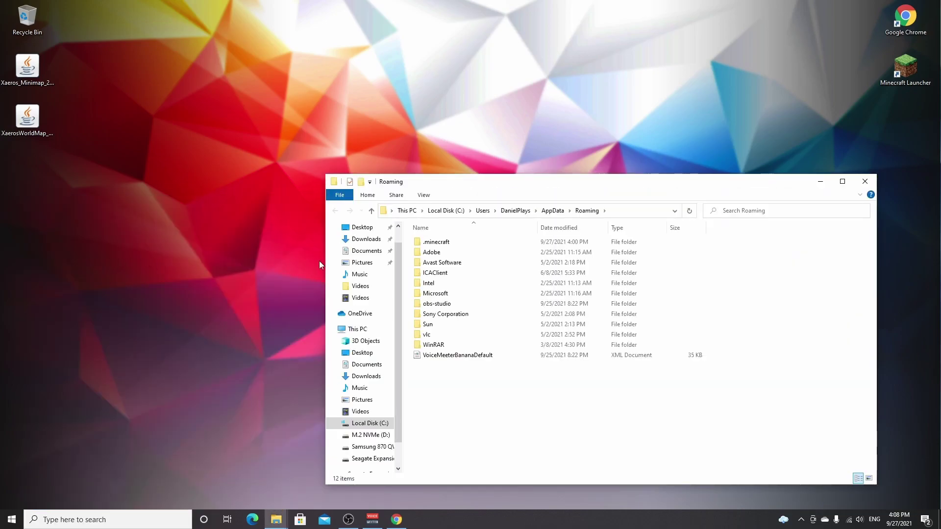
click(445, 246)
double_click(446, 245)
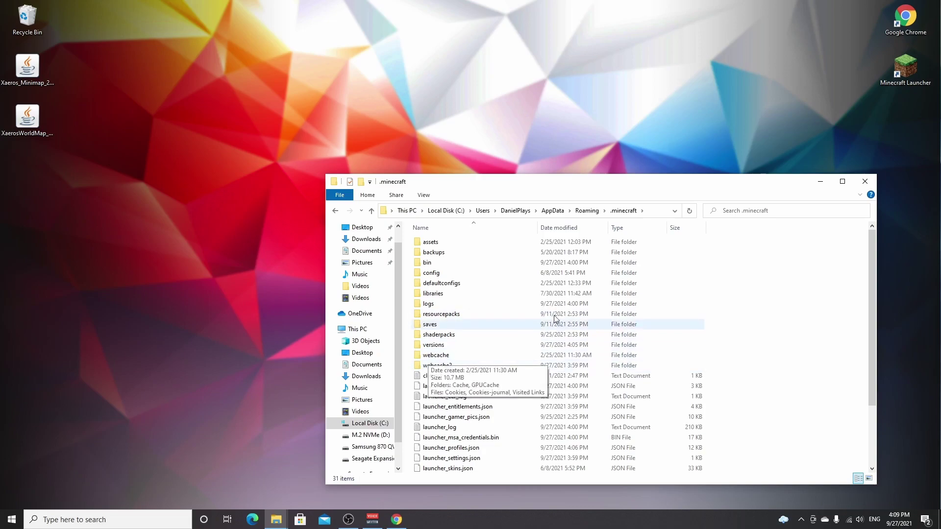
Create a folder named mods inside .minecraft and open it.
right_click(723, 316)
mouse_move(744, 433)
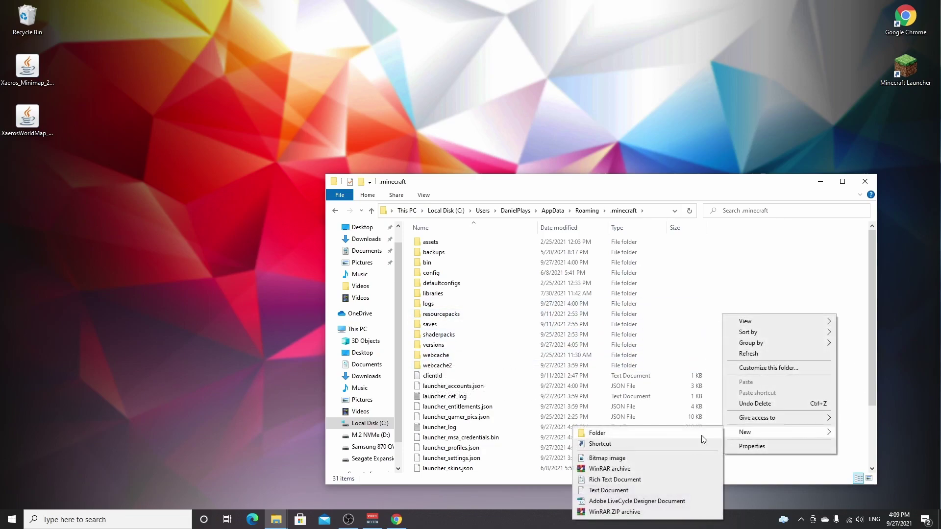
click(698, 435)
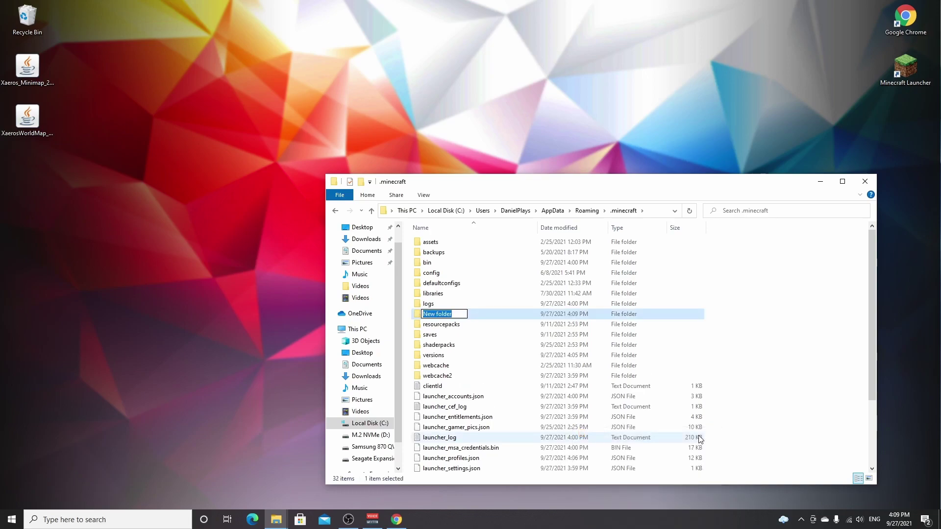
text(mods)
key(Return)
double_click(471, 316)
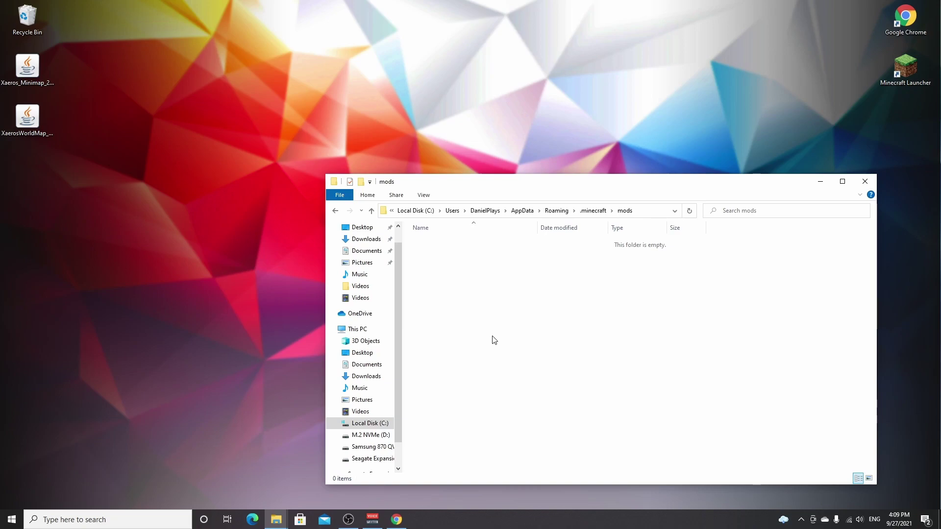
Move both Xaero jars from the desktop into the mods folder and close Explorer.
mouse_move(90, 185)
mouse_down()
mouse_move(7, 55)
mouse_move(490, 296)
mouse_move(473, 294)
mouse_up()
click(464, 275)
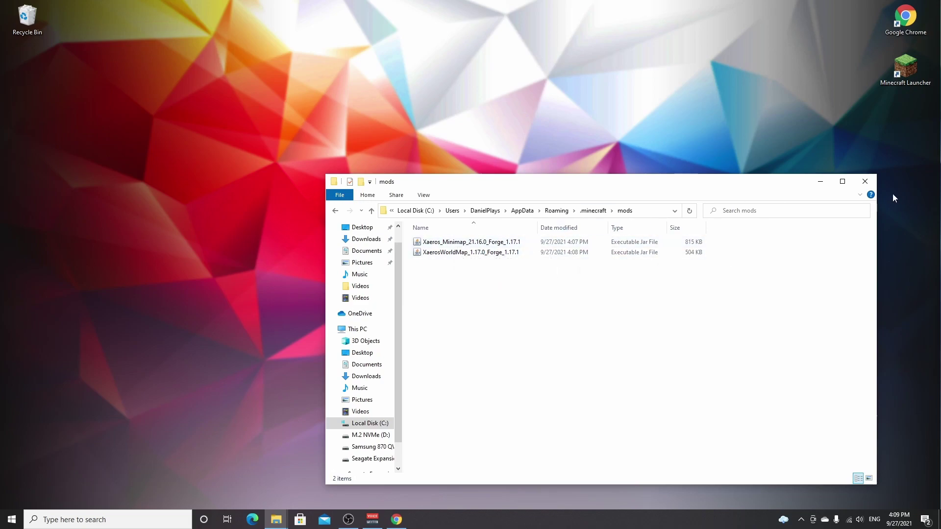
click(855, 180)
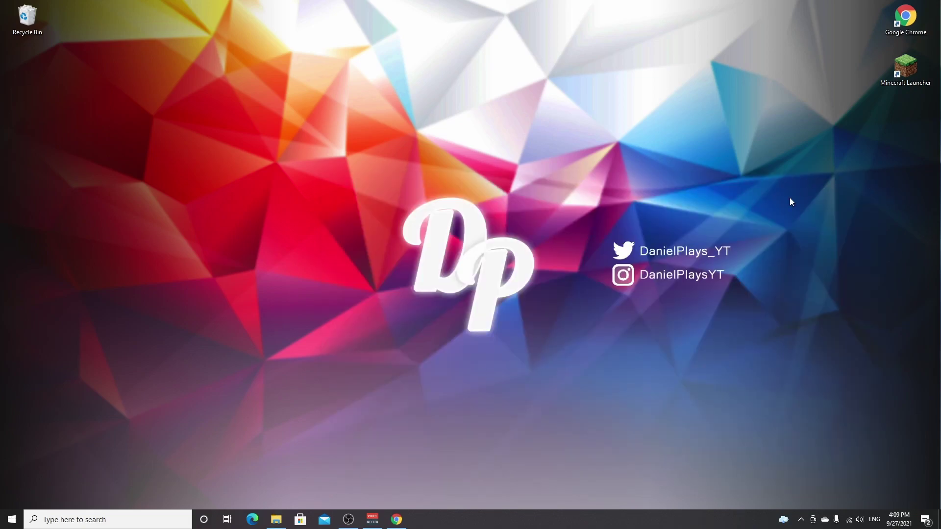
Start the Minecraft Launcher and keep the forge installation as the selected profile.
double_click(905, 70)
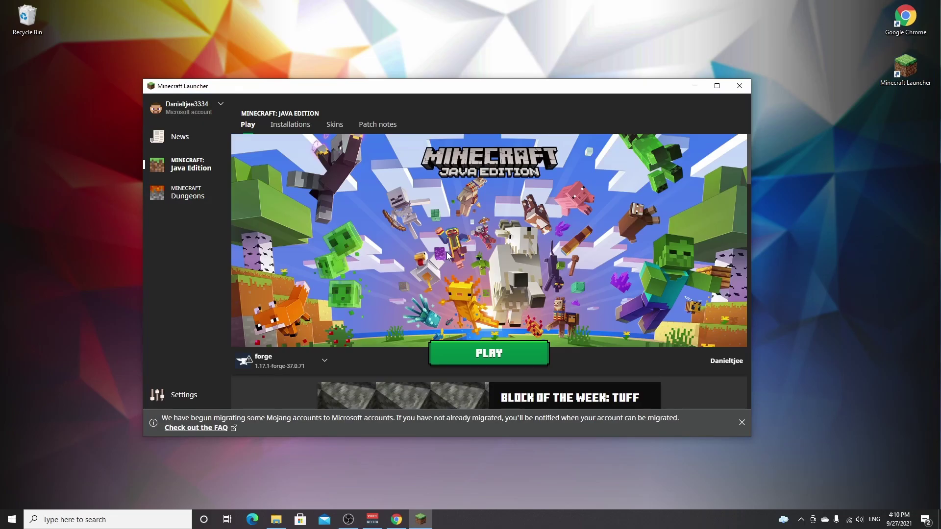
click(268, 359)
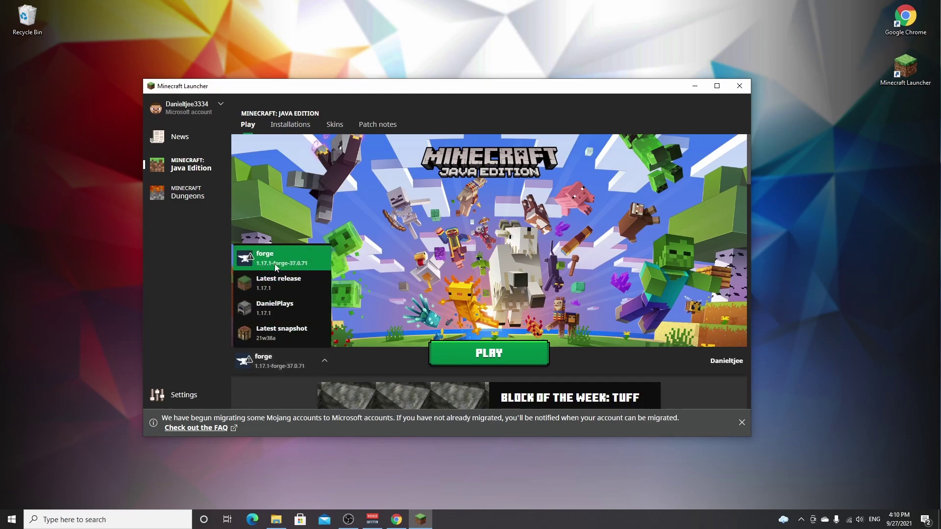
click(287, 265)
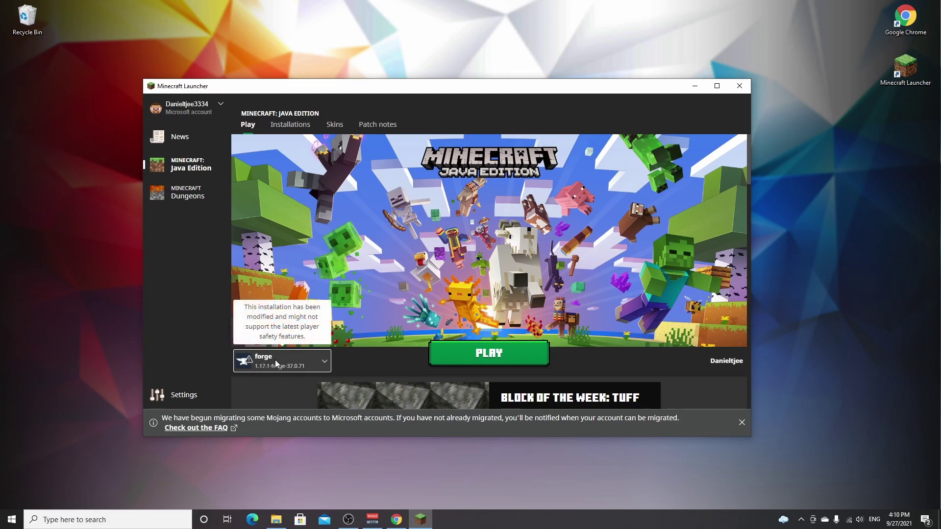
Filter Installations to the forge 1.17.1-forge-37.0.71 profile and launch it, raising the modded-install warning.
click(291, 124)
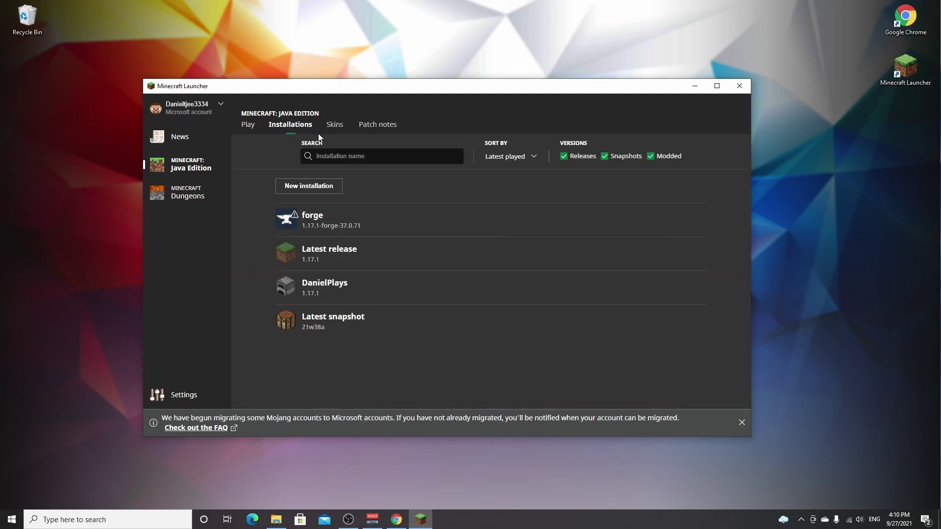
click(332, 155)
text(forge)
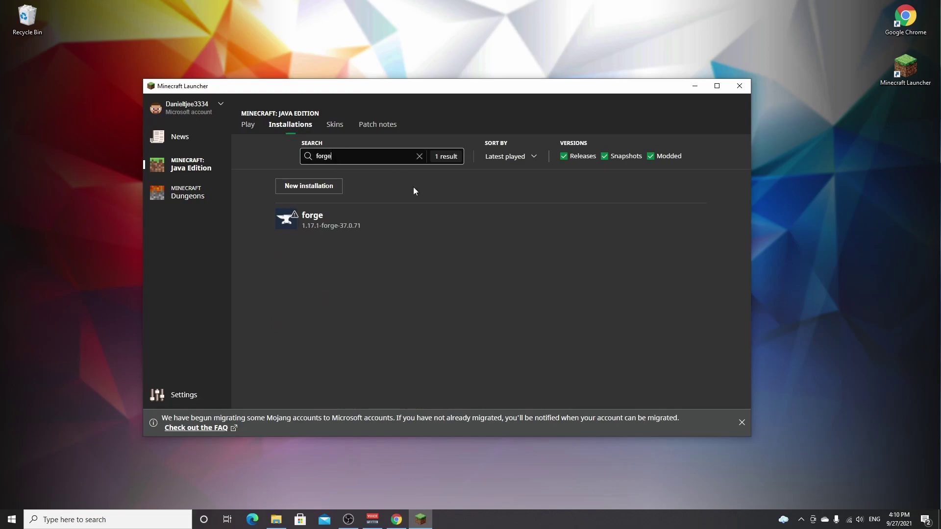
mouse_move(331, 220)
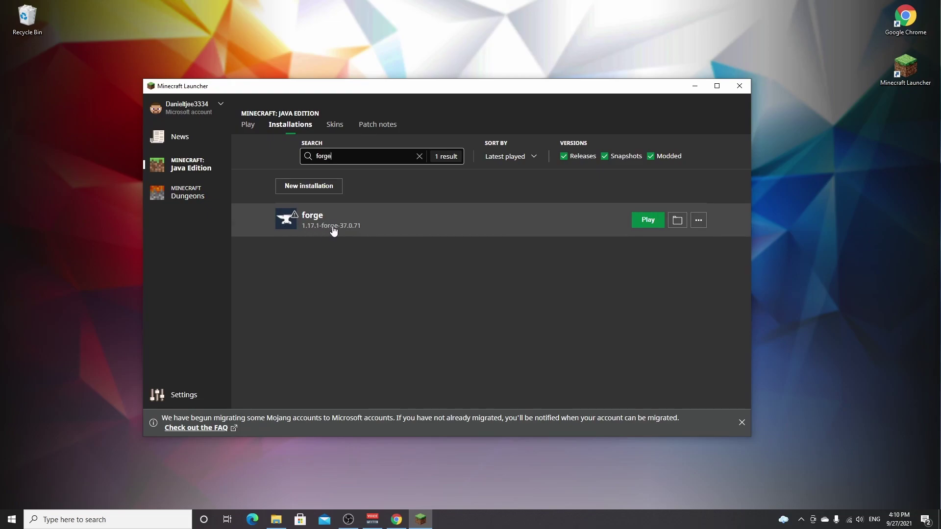
click(637, 224)
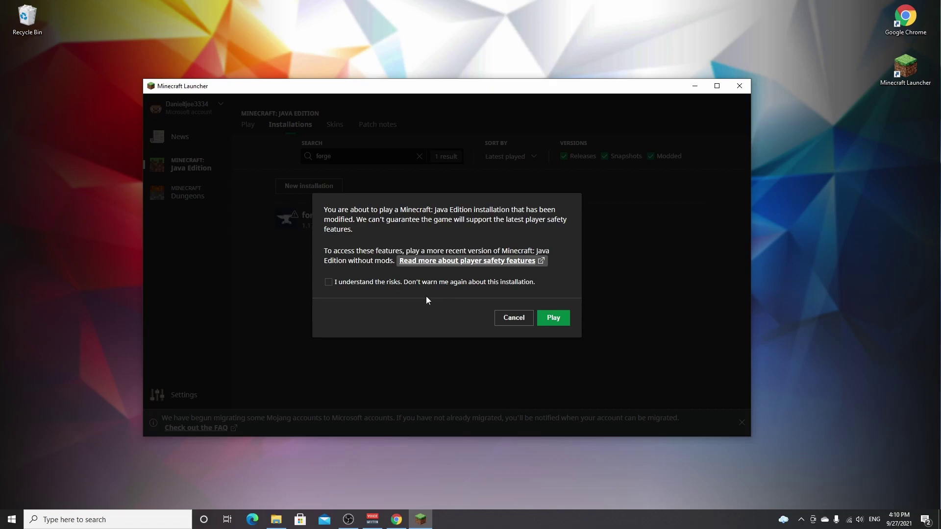
Acknowledge 'I understand the risks' and play, loading Forge 37.0.71 to the title screen.
click(329, 282)
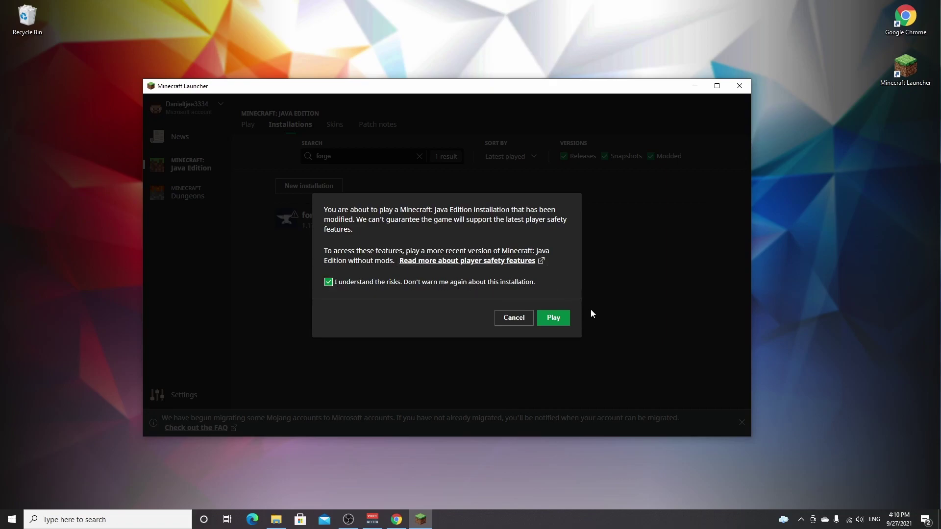
click(554, 320)
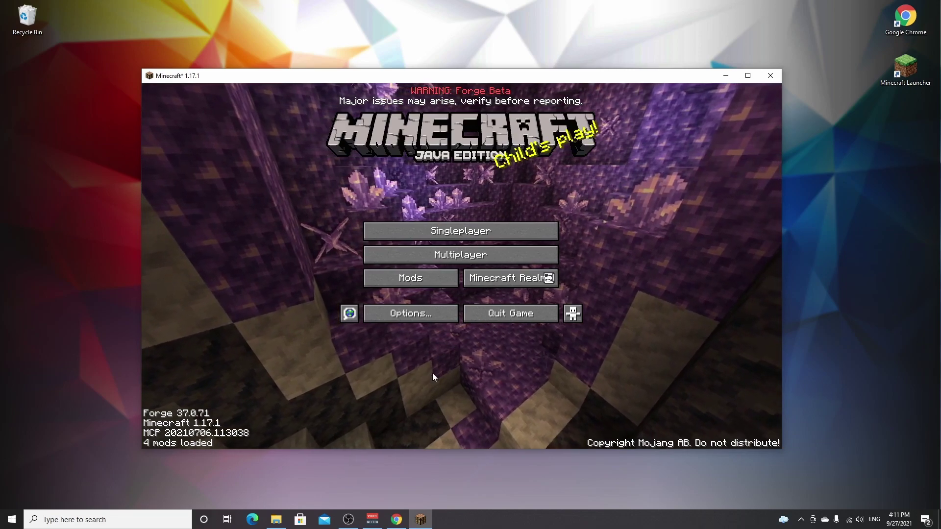
click(413, 279)
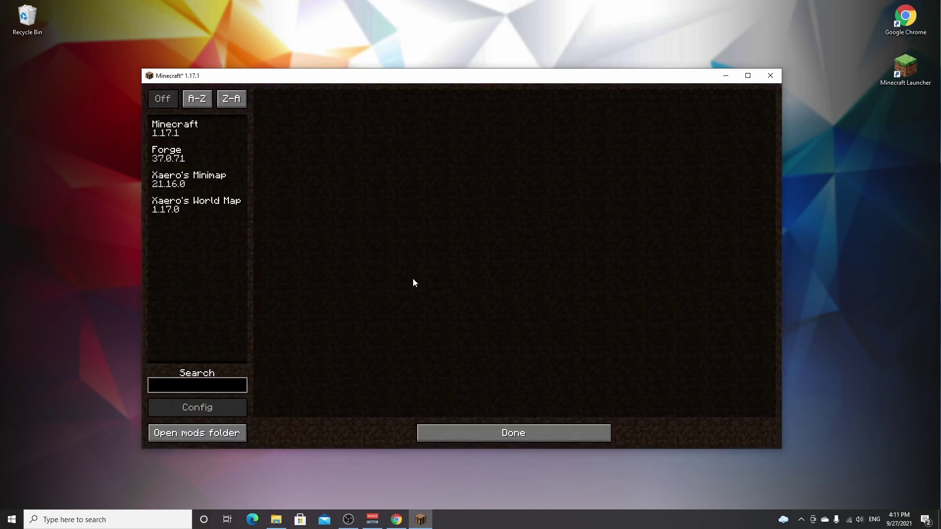
click(191, 130)
click(181, 154)
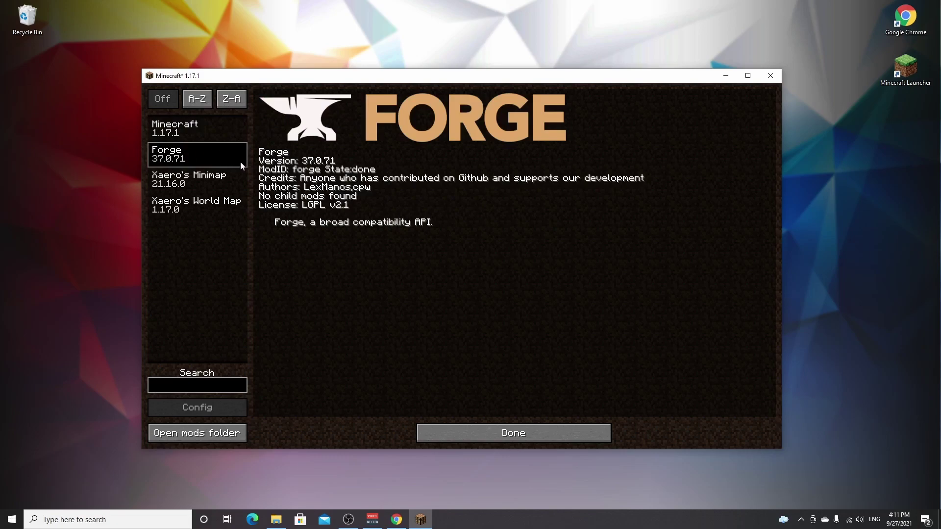
click(195, 183)
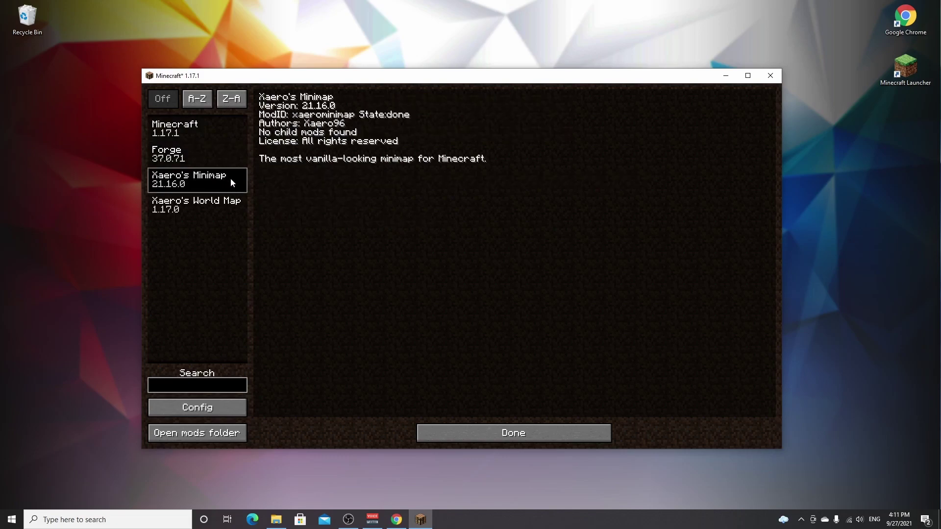
click(193, 210)
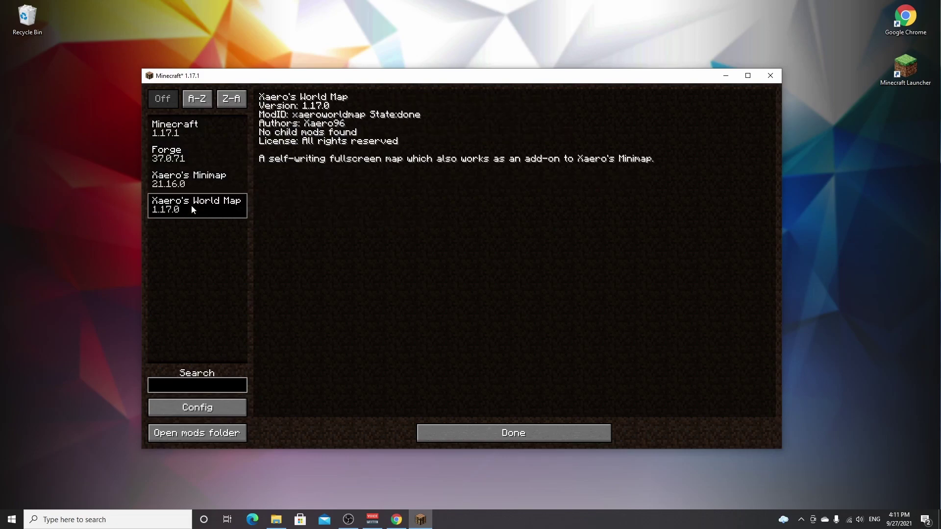
click(514, 434)
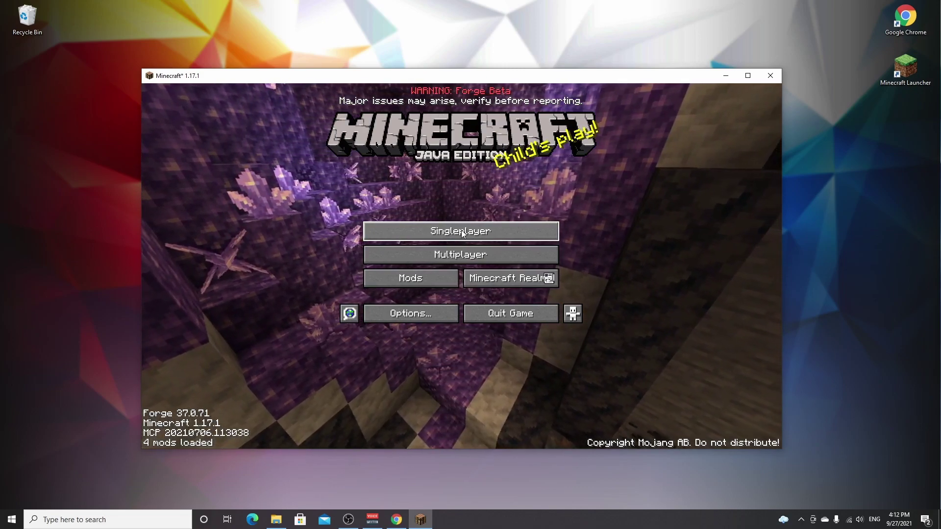
Load the singleplayer world New World 1.17, bringing up the minimap with coordinates.
click(462, 233)
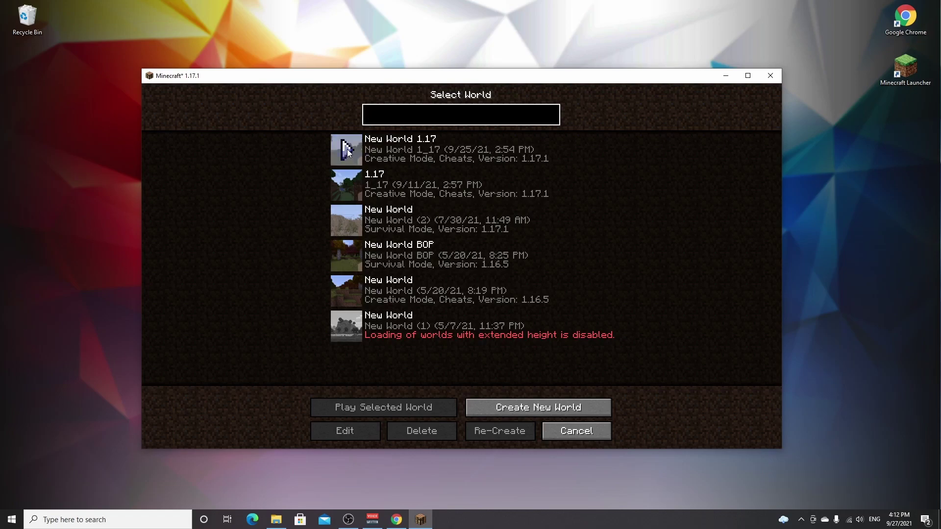
click(346, 151)
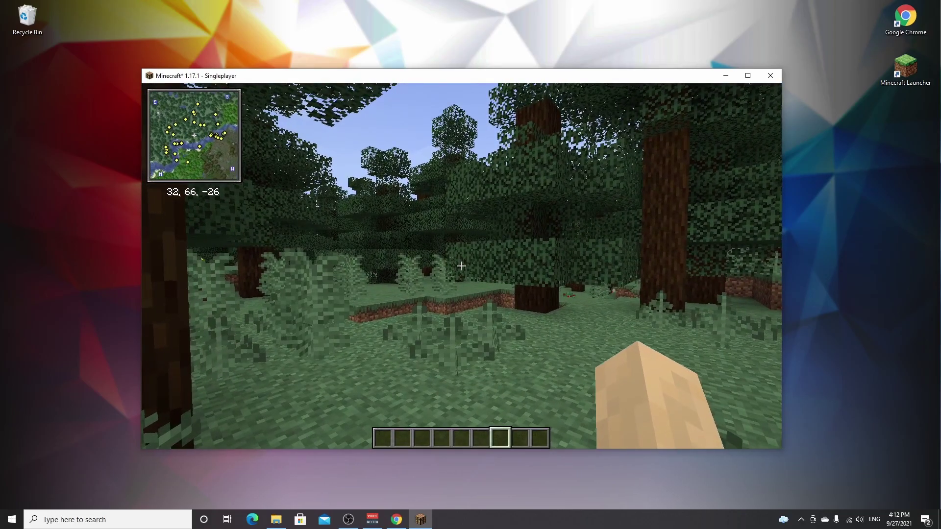
key(F5)
key(F5)
key(w)
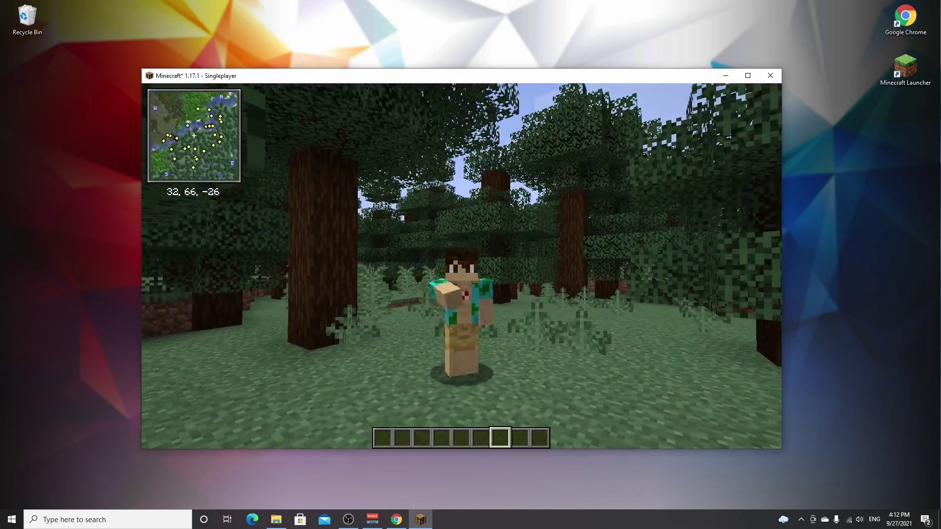
key(w)
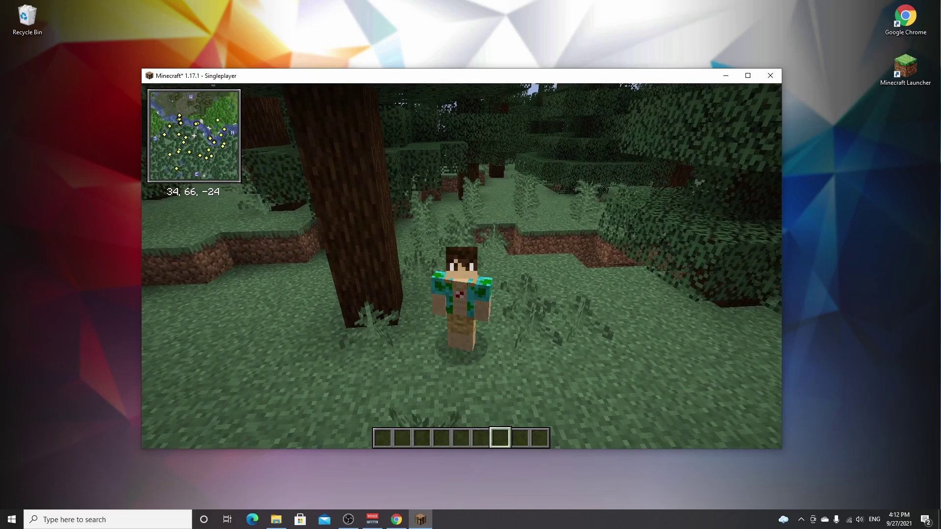
key(m)
scroll(460, 274, down, 2)
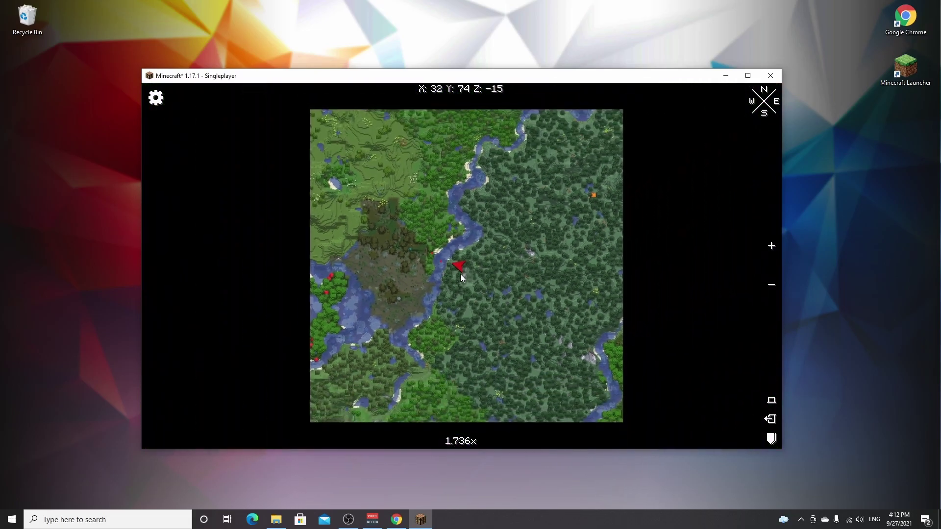
scroll(462, 282, up, 3)
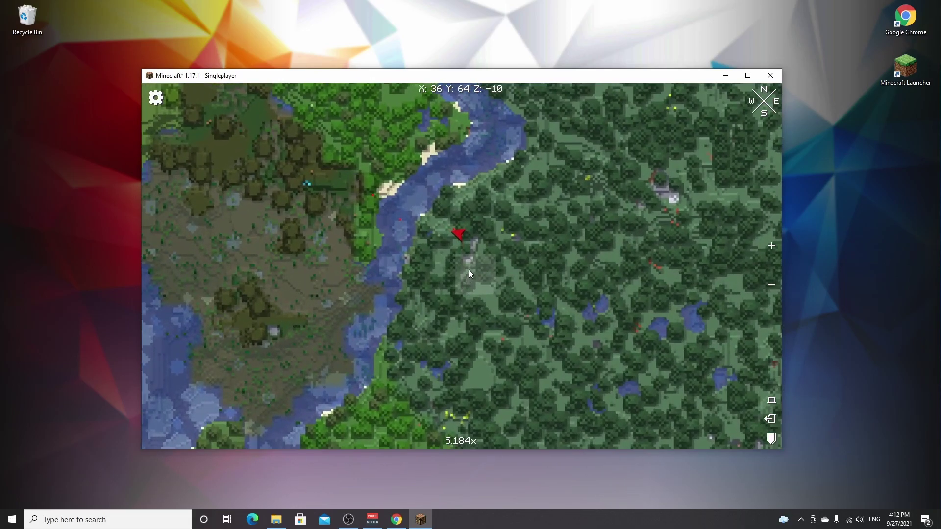
mouse_move(468, 270)
mouse_down()
mouse_move(492, 354)
mouse_move(471, 272)
mouse_up()
scroll(471, 273, up, 1)
scroll(471, 273, down, 4)
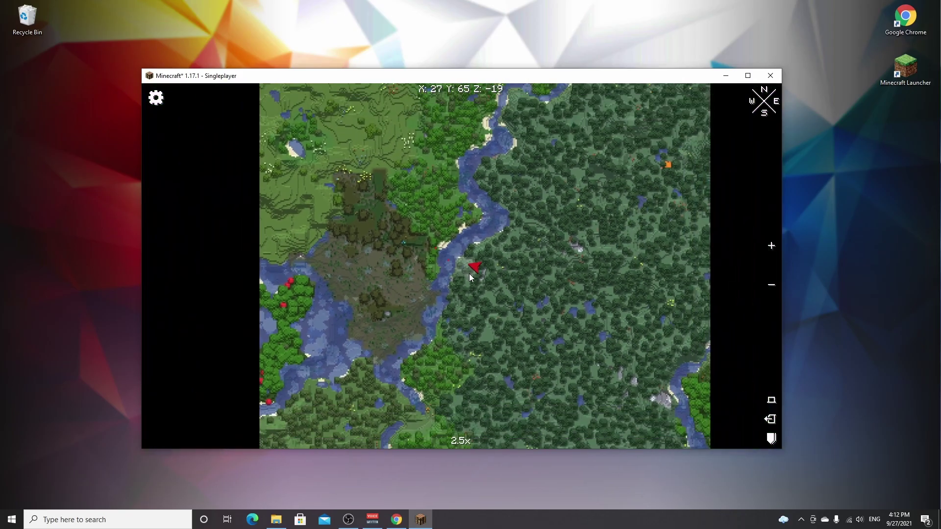
key(m)
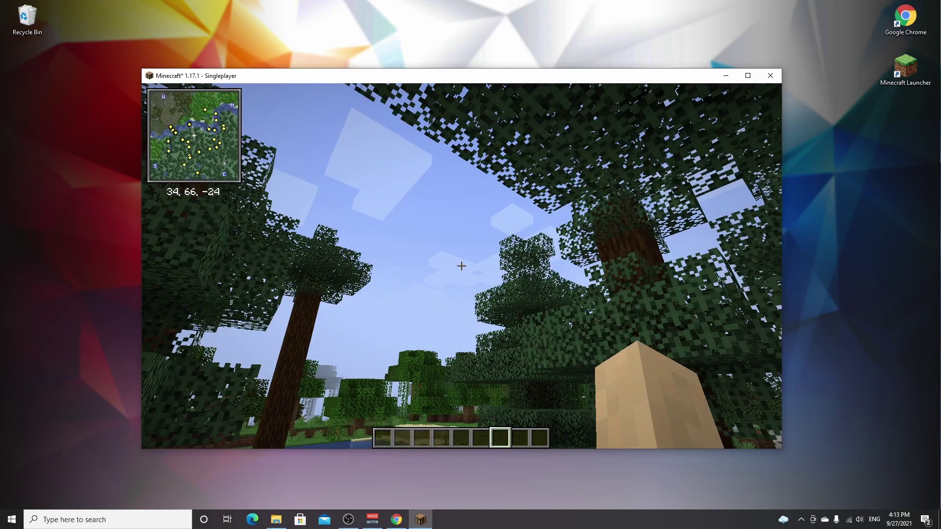
Create a red 'Spawn' waypoint at the player's current position with the B hotkey.
key(b)
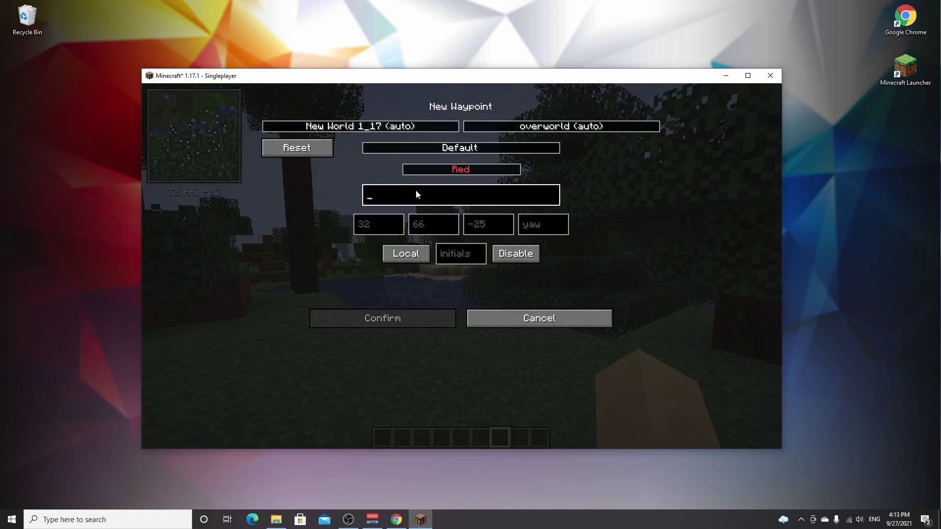
text(Spawn)
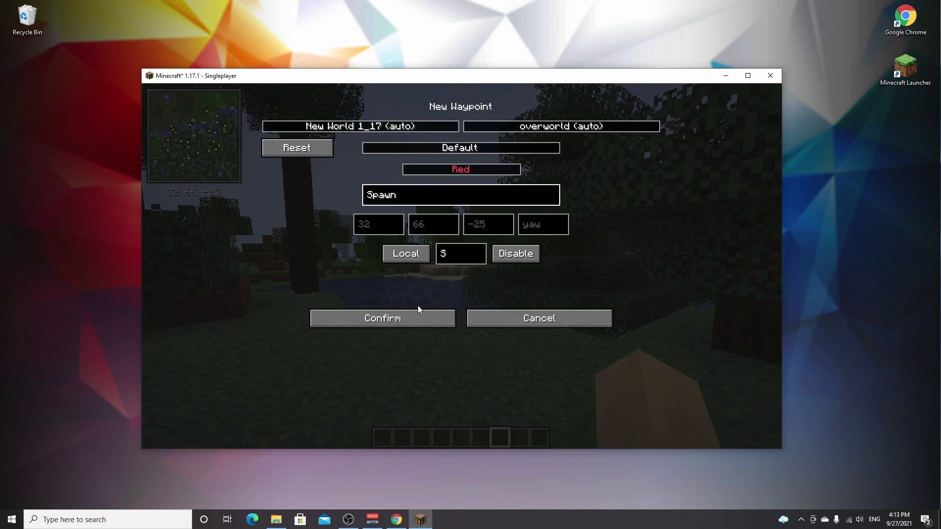
click(419, 316)
Walk out of the forest along the lakeshore, then look back to see the Spawn waypoint's distance.
key(w)
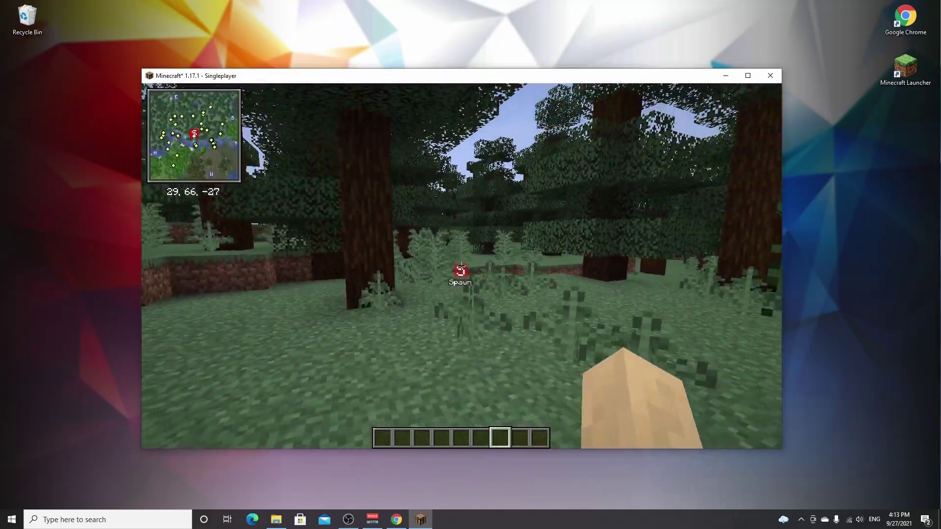
key(w)
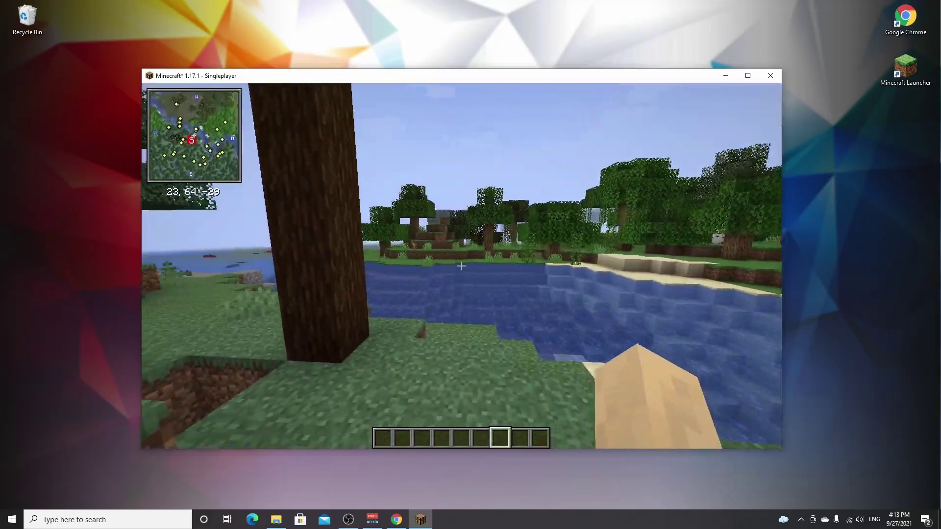
key(w)
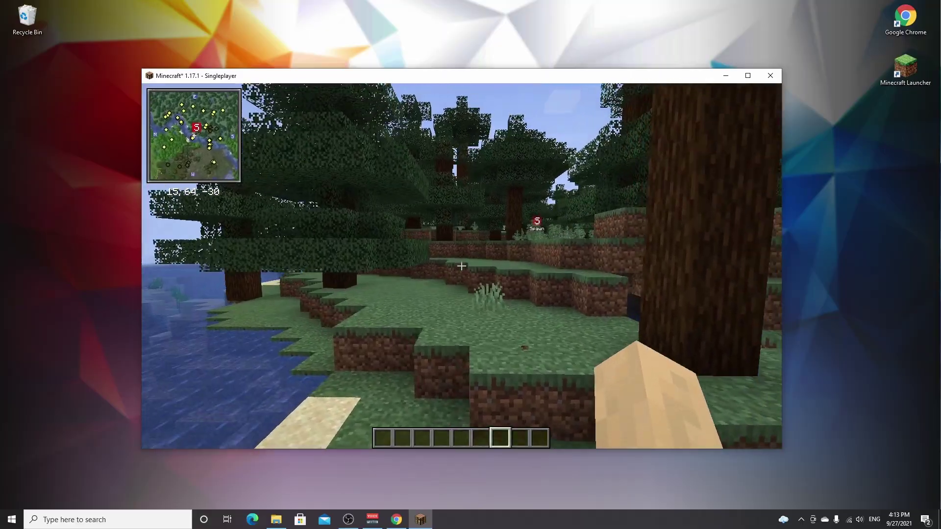
key(s)
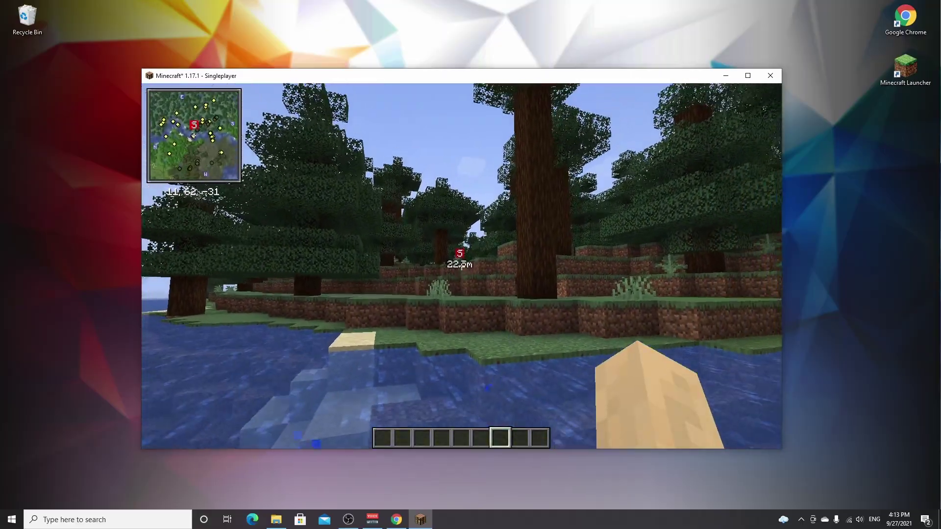
key(s)
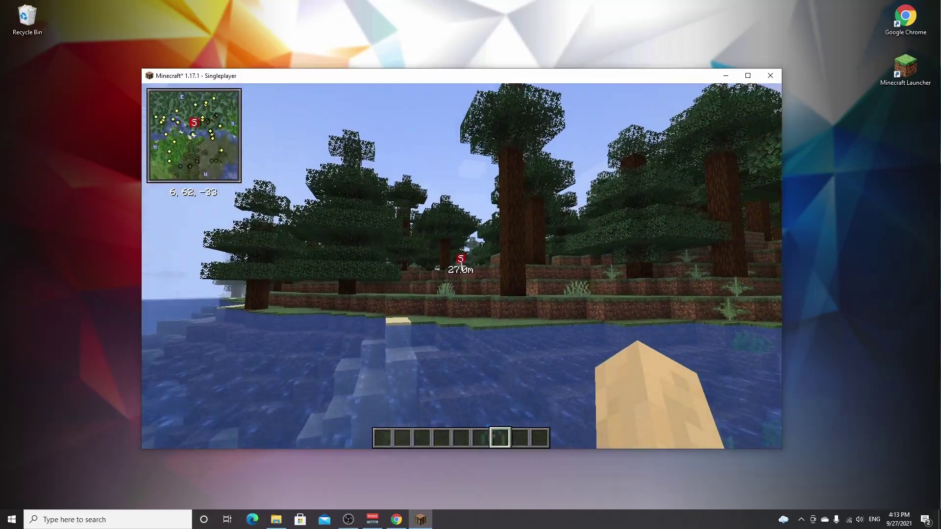
key(w)
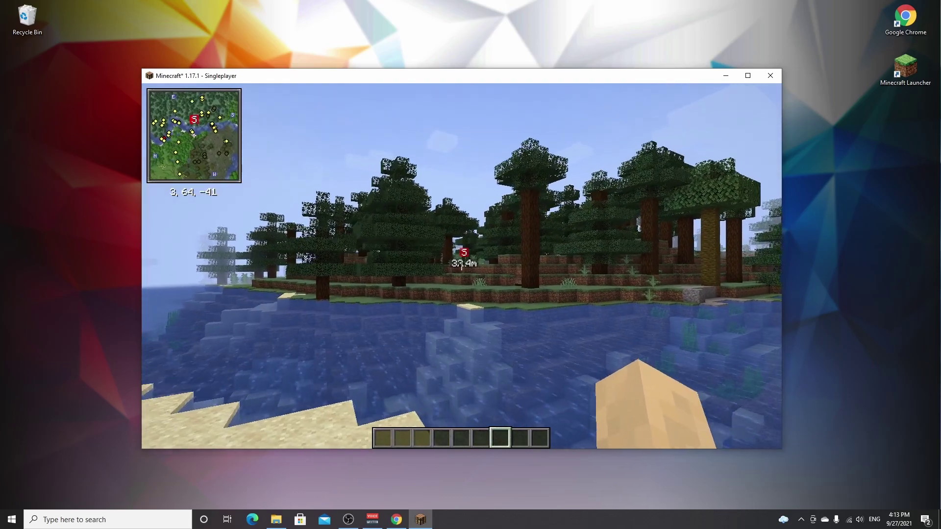